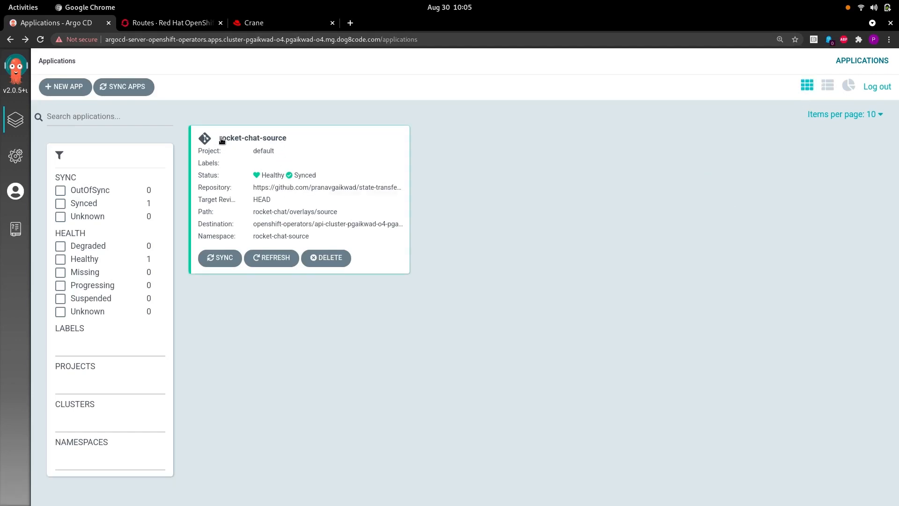
Step: Confirm rocket-chat-source is the selected project in the OpenShift Console
left_click_drag(220, 141, 291, 141)
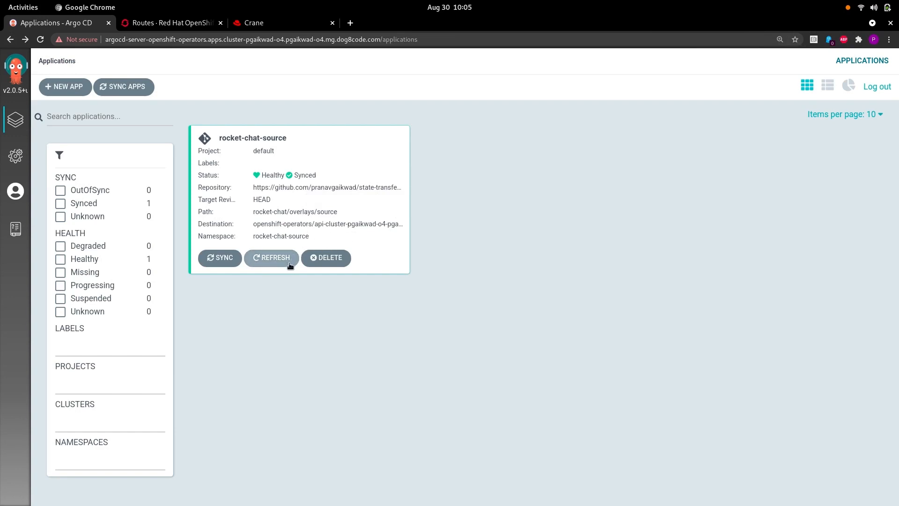
left_click(168, 22)
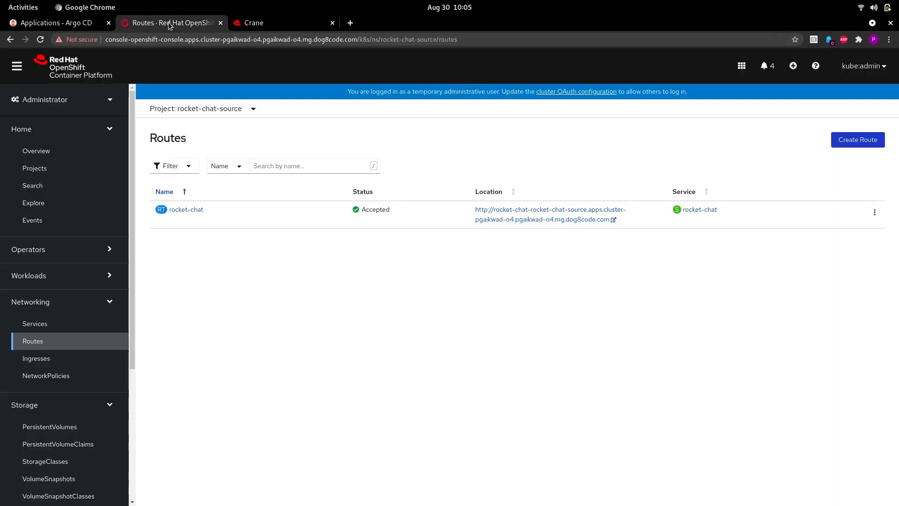
left_click(222, 112)
scroll(237, 205, "down", 13)
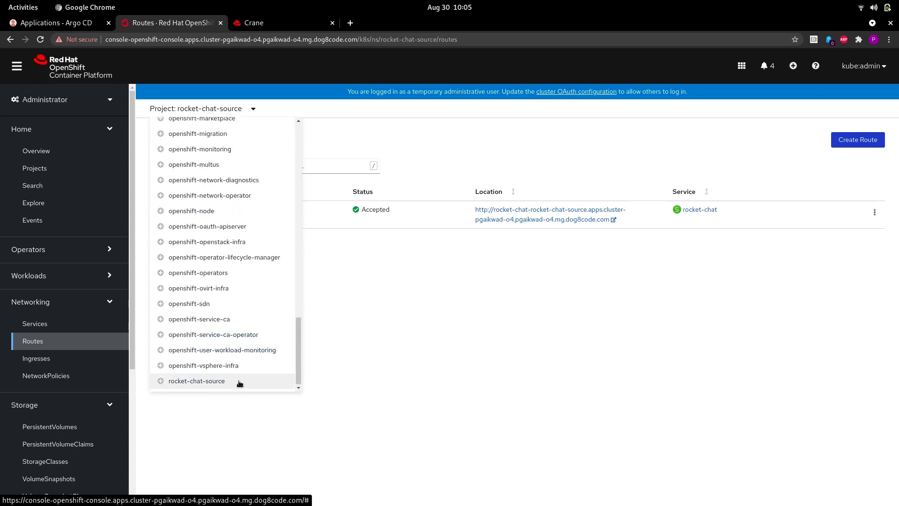
left_click(240, 383)
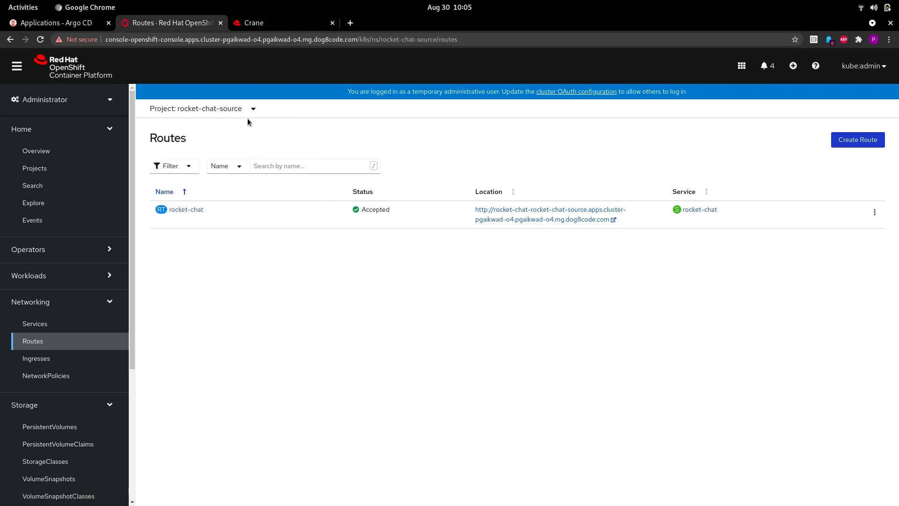
left_click(181, 111)
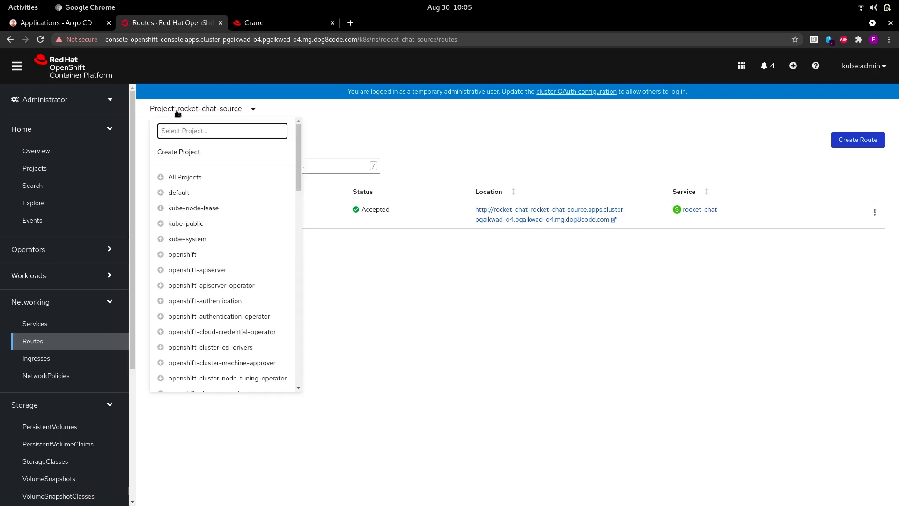
left_click(280, 111)
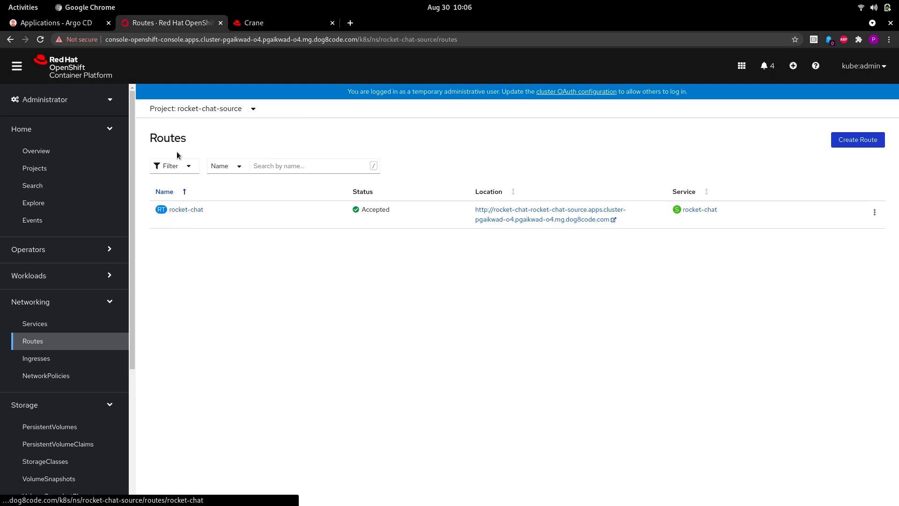
Step: Check the project's persistent volume claim, then open the rocket-chat route's Location URL
left_click(89, 444)
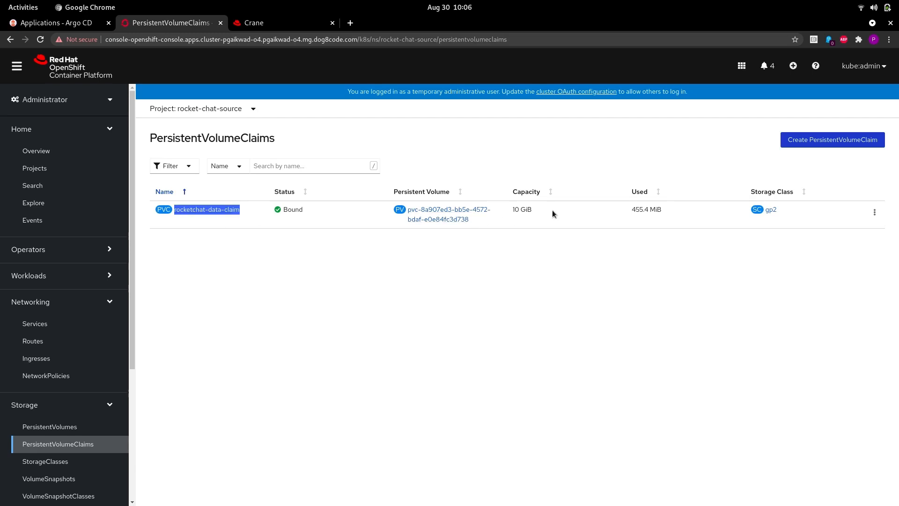
left_click(786, 207)
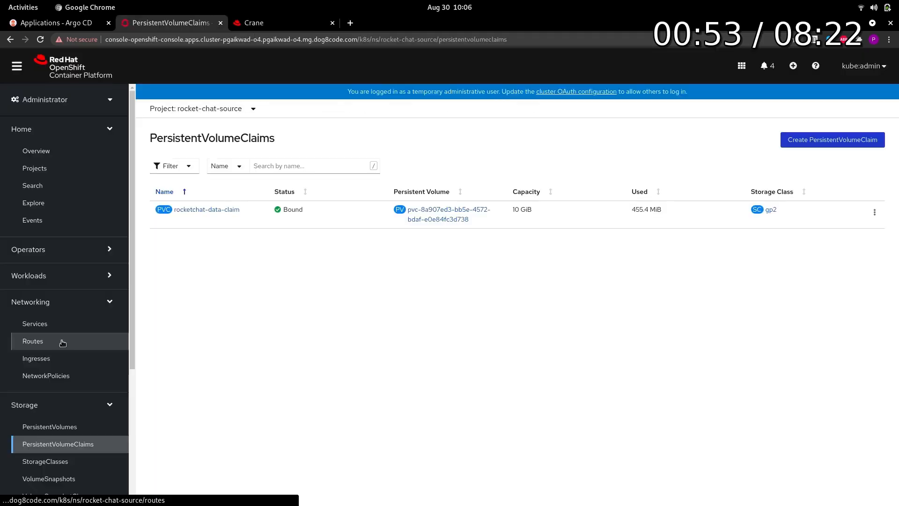
left_click(62, 343)
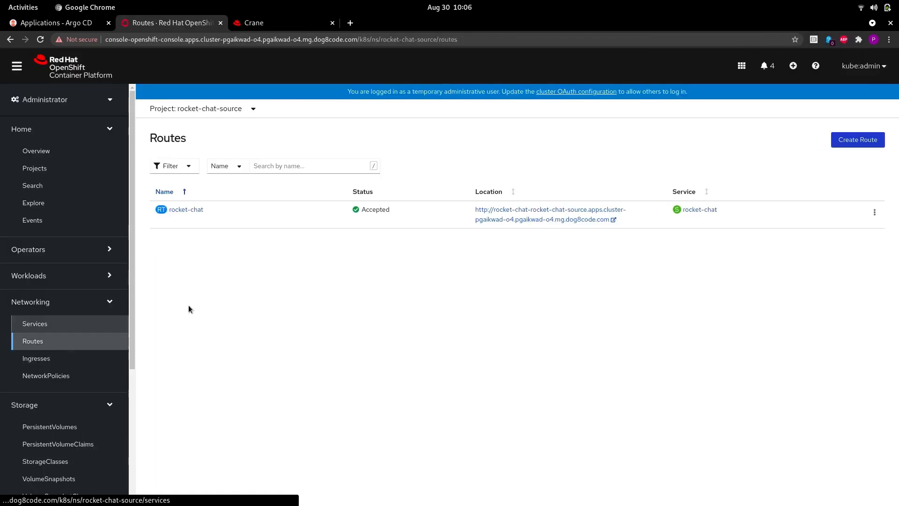
left_click(511, 212)
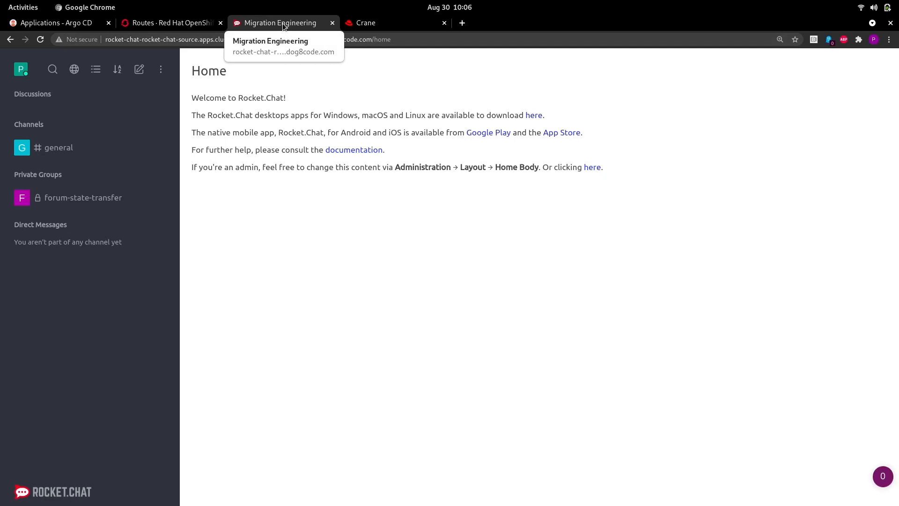
Step: Read the messages in #general and the forum-state-transfer private group, then switch to Crane
left_click(86, 148)
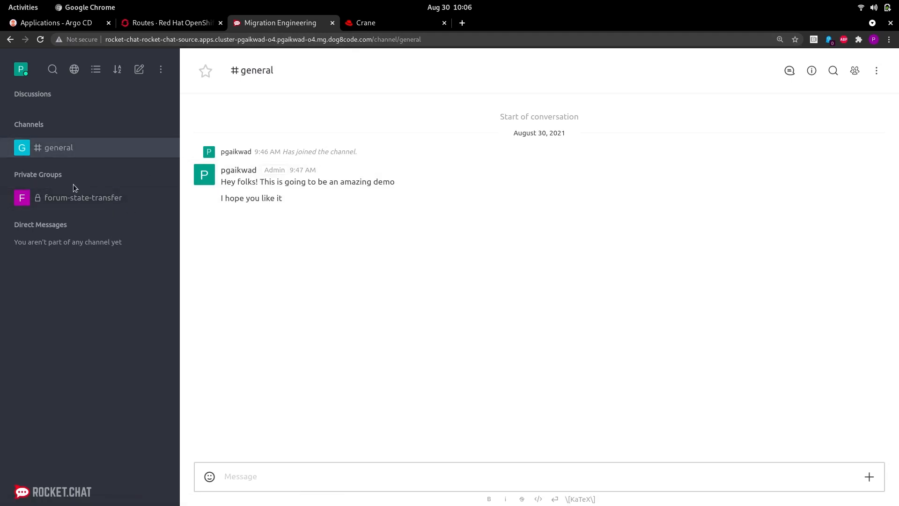
left_click(57, 199)
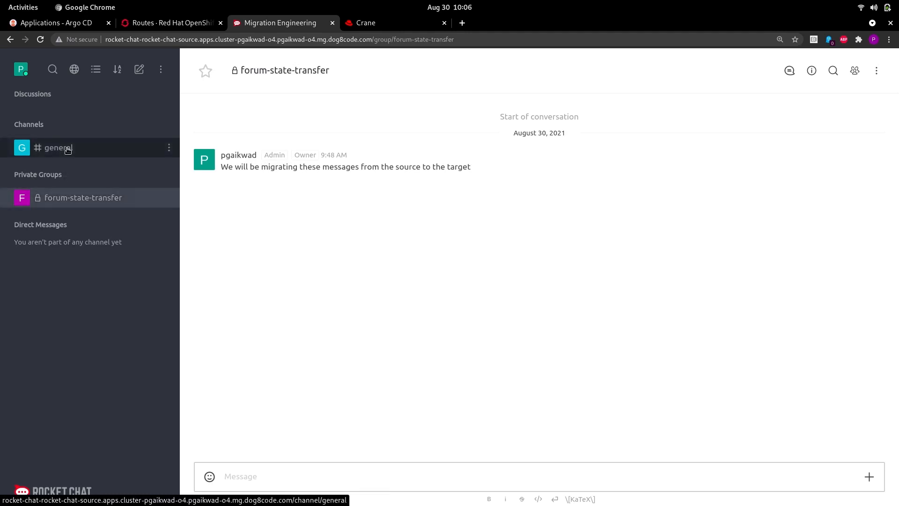
left_click(68, 149)
left_click(361, 27)
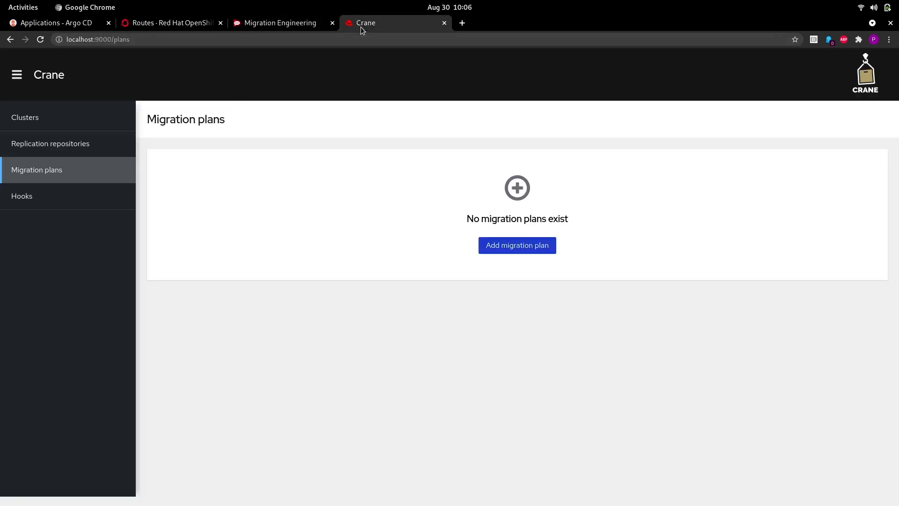
Step: Check the Clusters and Replication repositories pages, then return to Migration plans
left_click(75, 115)
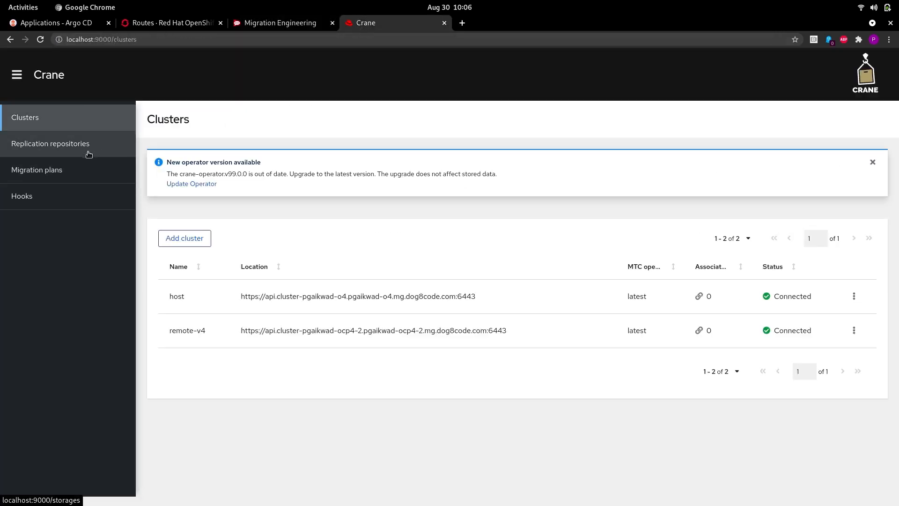
left_click(89, 153)
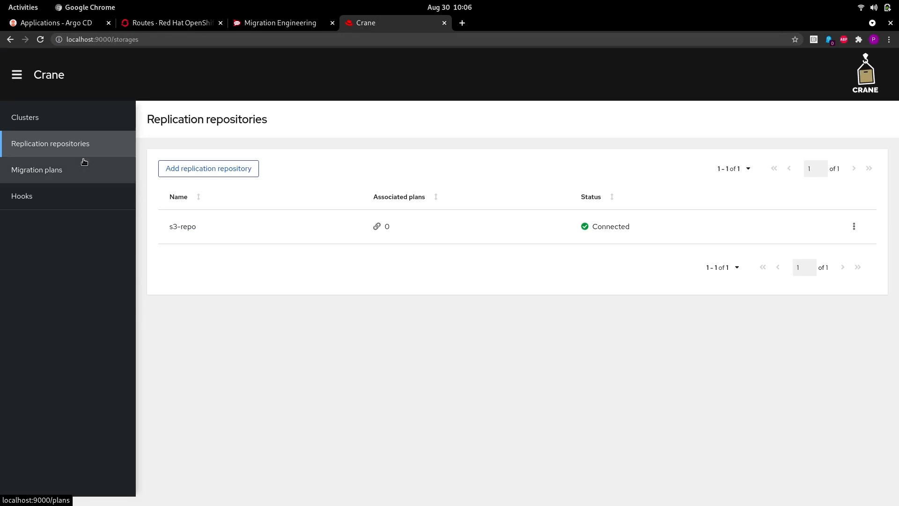
left_click(84, 161)
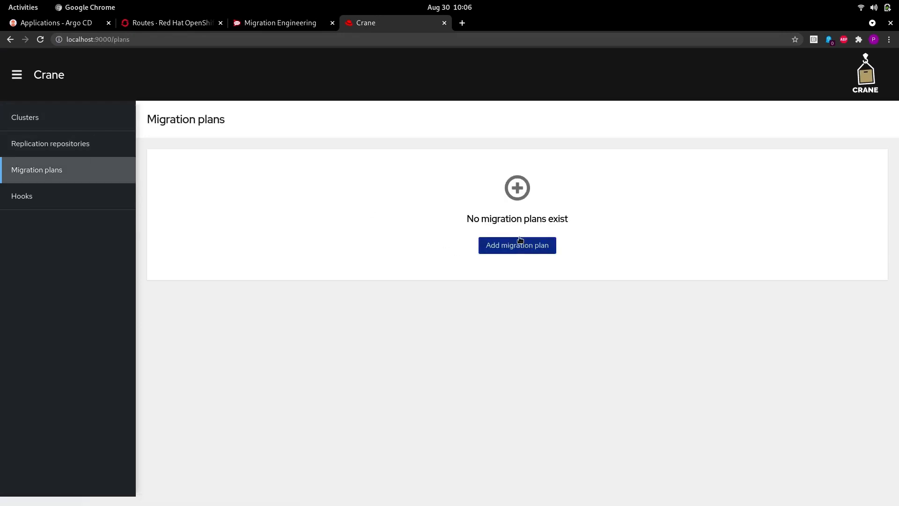
Step: Create plan migplan with host as source and target and s3-repo as repository
left_click(517, 245)
left_click(215, 209)
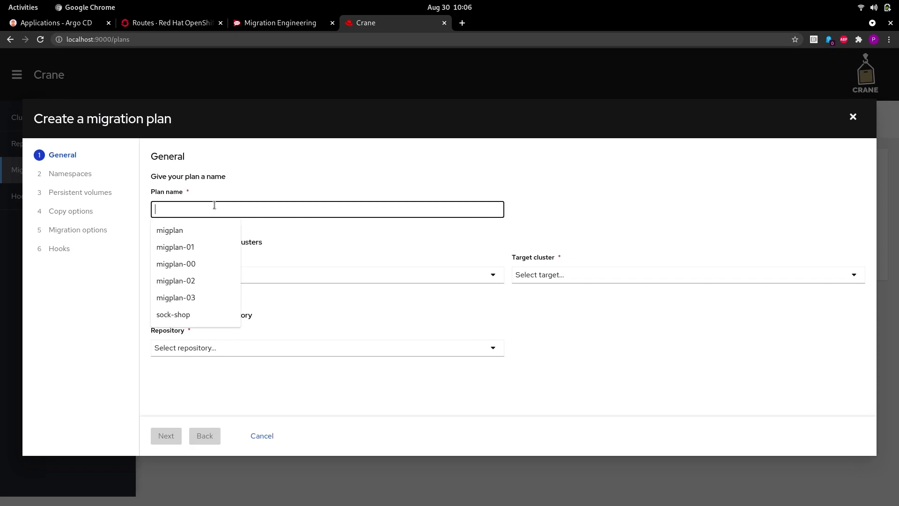
left_click(197, 229)
left_click(217, 280)
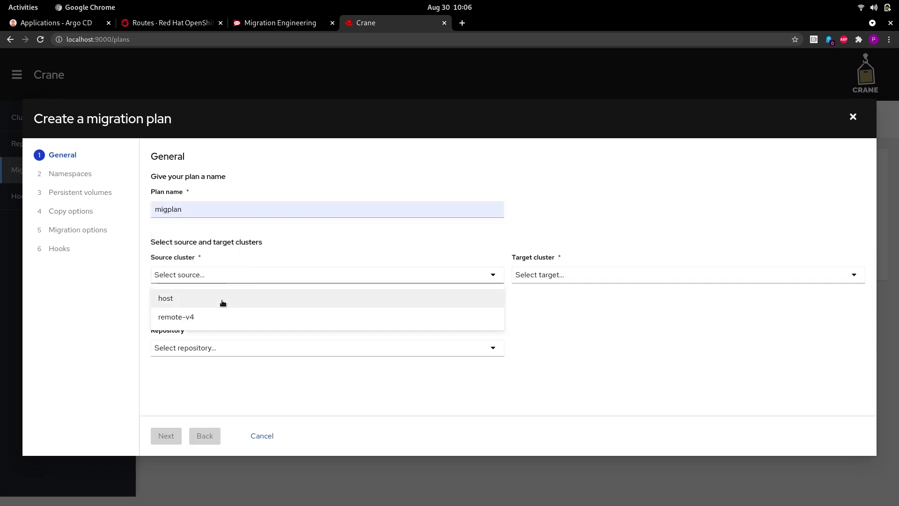
left_click(223, 300)
left_click(541, 275)
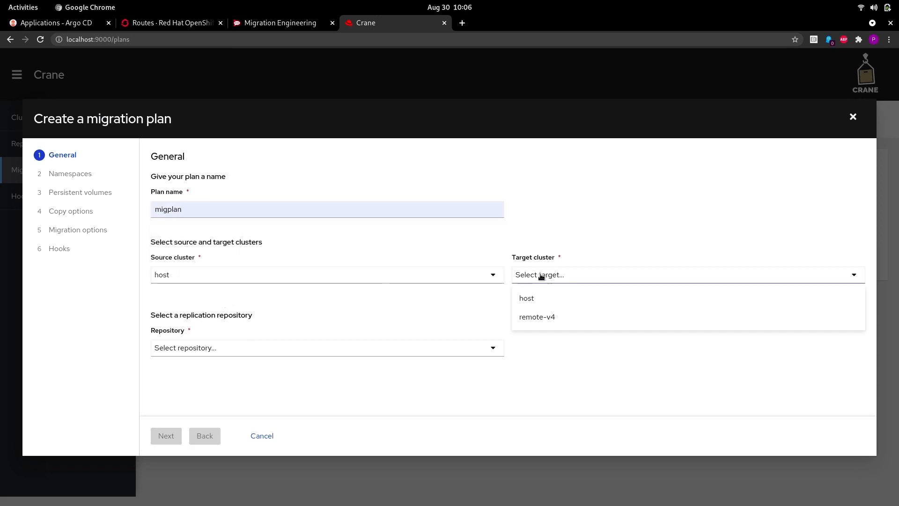
left_click(547, 303)
left_click(312, 347)
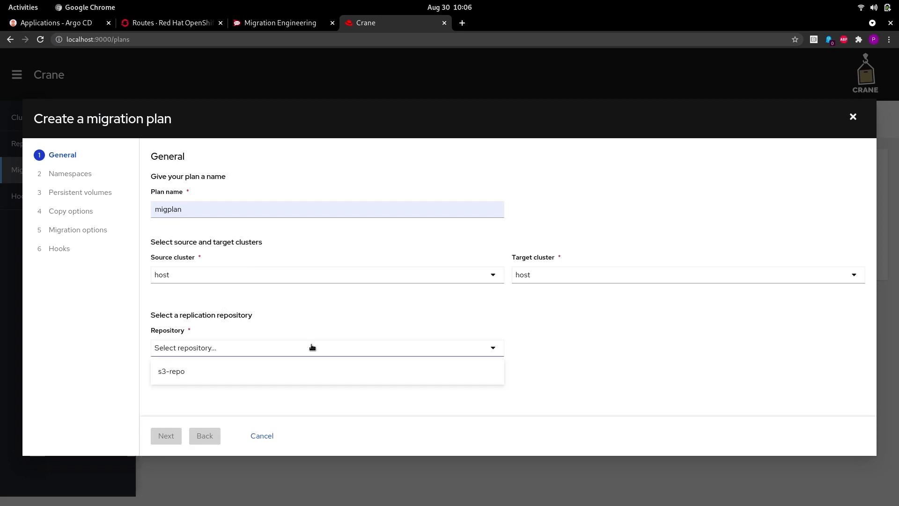
left_click(283, 374)
left_click(168, 438)
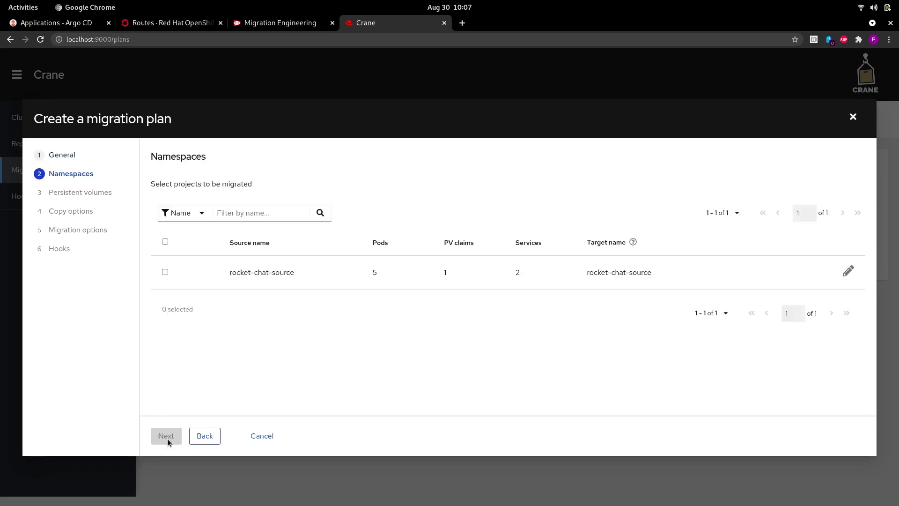
Step: Include rocket-chat-source and rename its target namespace to rocket-chat-target
left_click(165, 273)
left_click(848, 272)
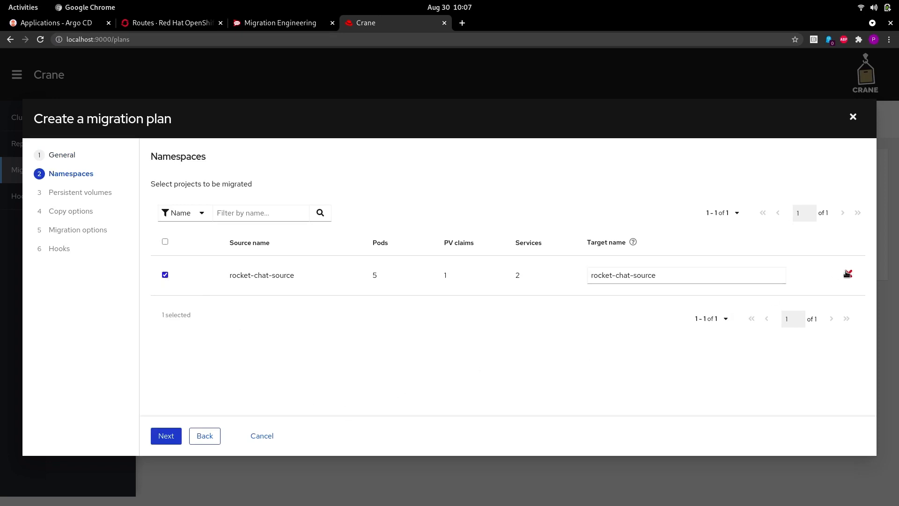
double_click(694, 275)
type("target")
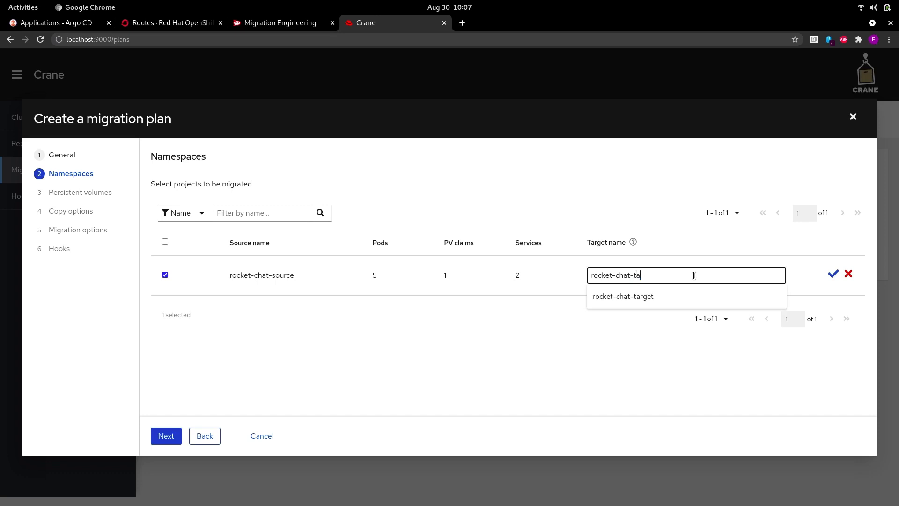
left_click(833, 275)
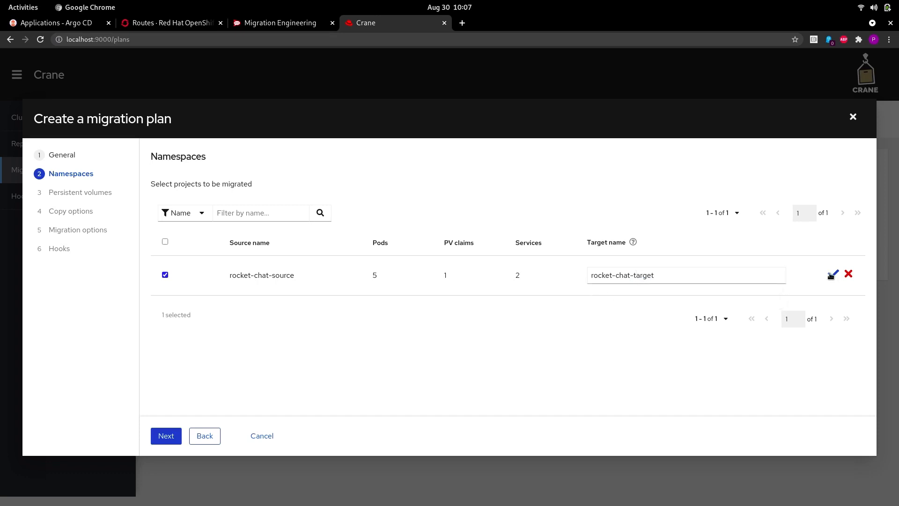
Step: Pass the persistent volumes and hooks steps without changes and finish the plan
left_click(171, 435)
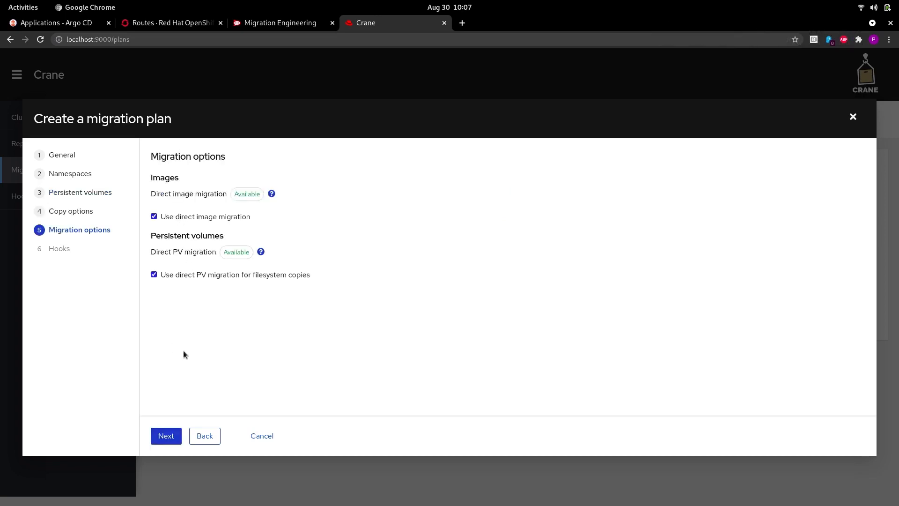
left_click(172, 435)
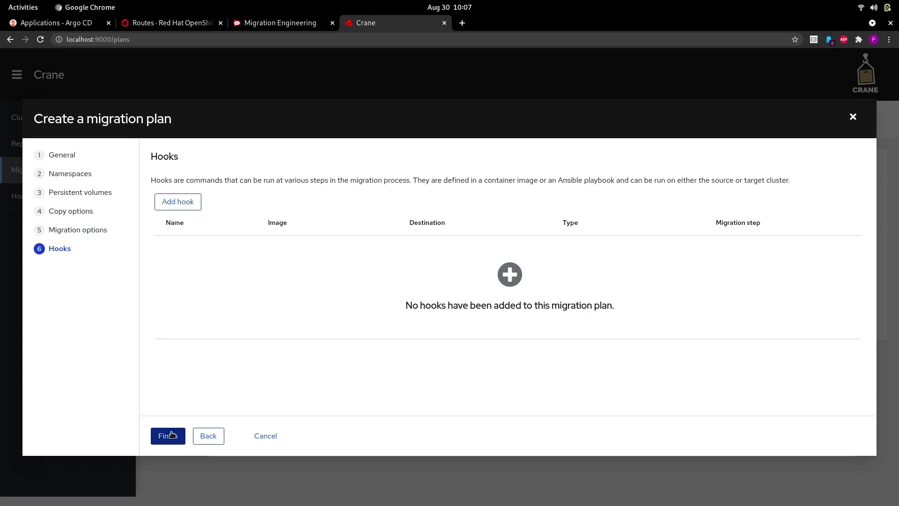
left_click(170, 435)
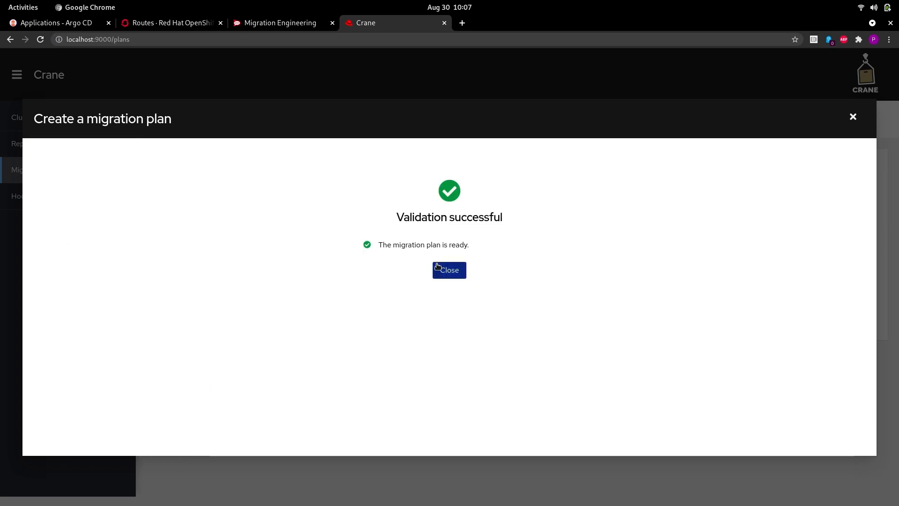
Step: Close the validated wizard and choose State from migplan's actions menu
left_click(437, 268)
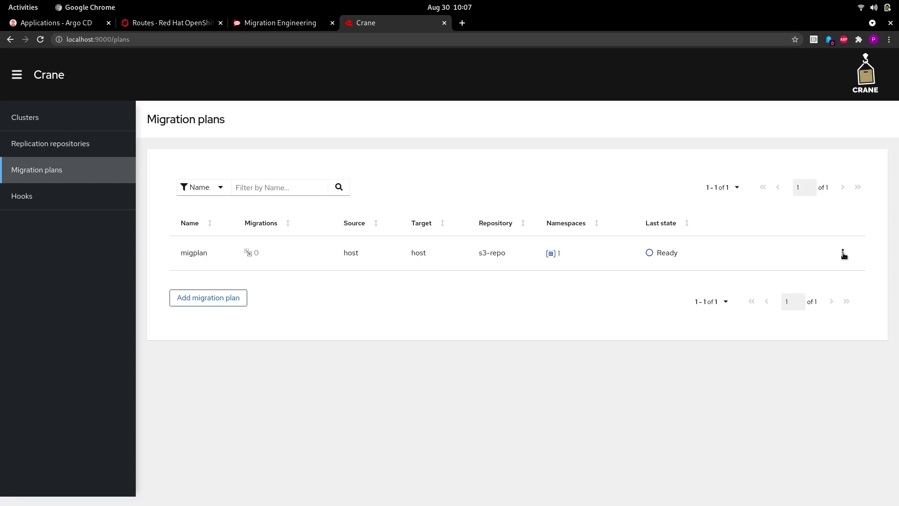
left_click(843, 254)
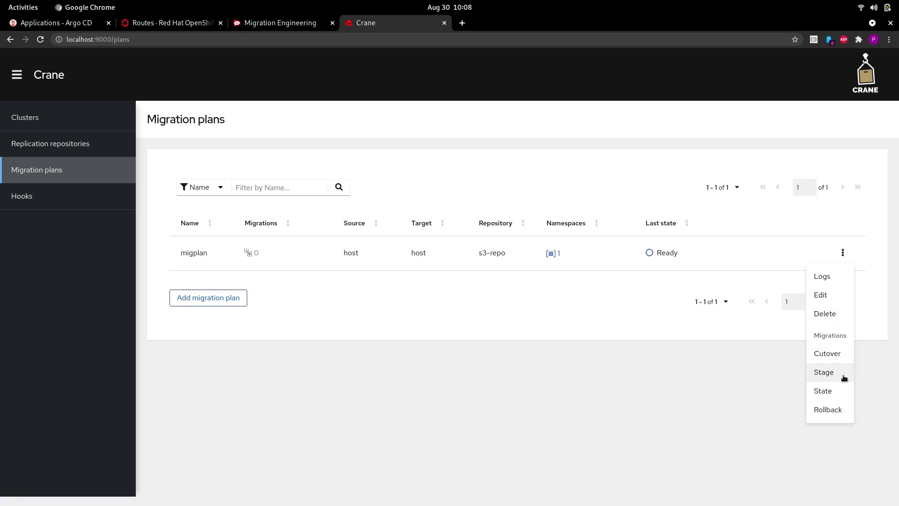
left_click(842, 392)
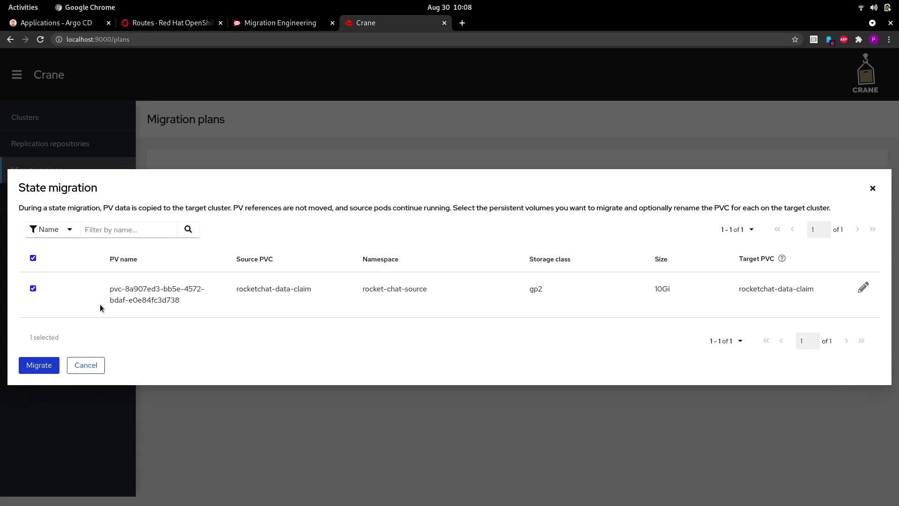
Step: Start migrating the 10Gi rocketchat-data-claim volume
left_click(34, 368)
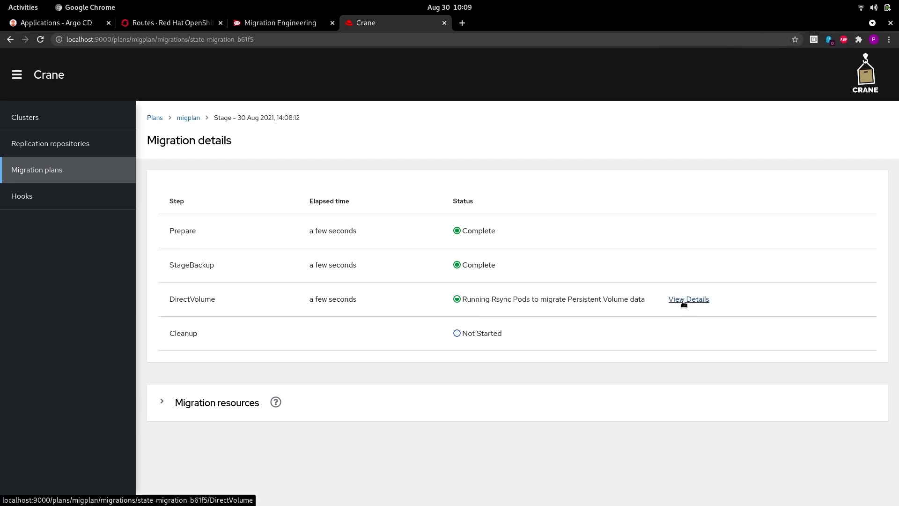
Step: Follow DirectVolume's Rsync transfer details, then return to migplan's migrations list showing Completed
left_click(684, 301)
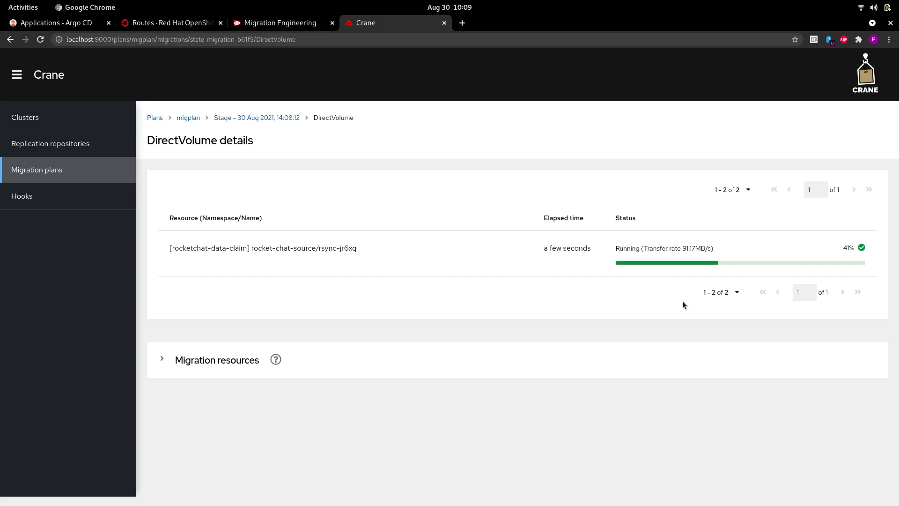
left_click(266, 118)
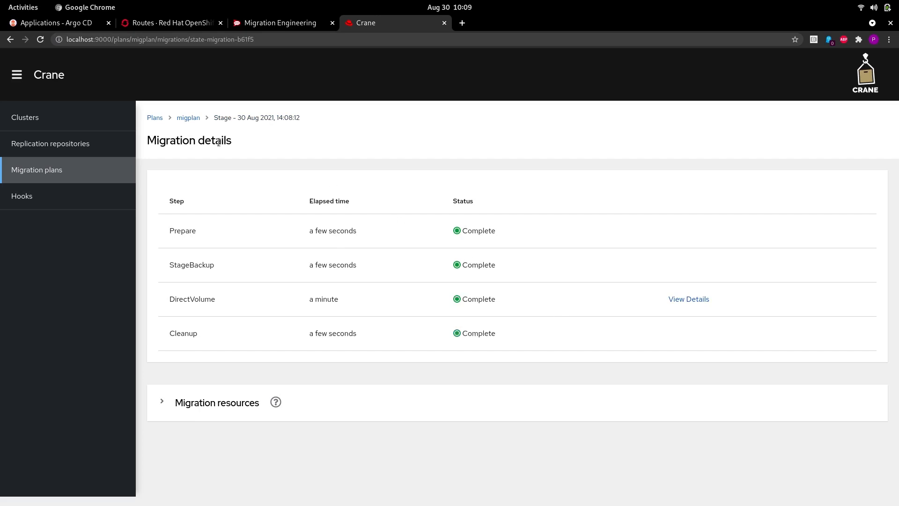
left_click(189, 117)
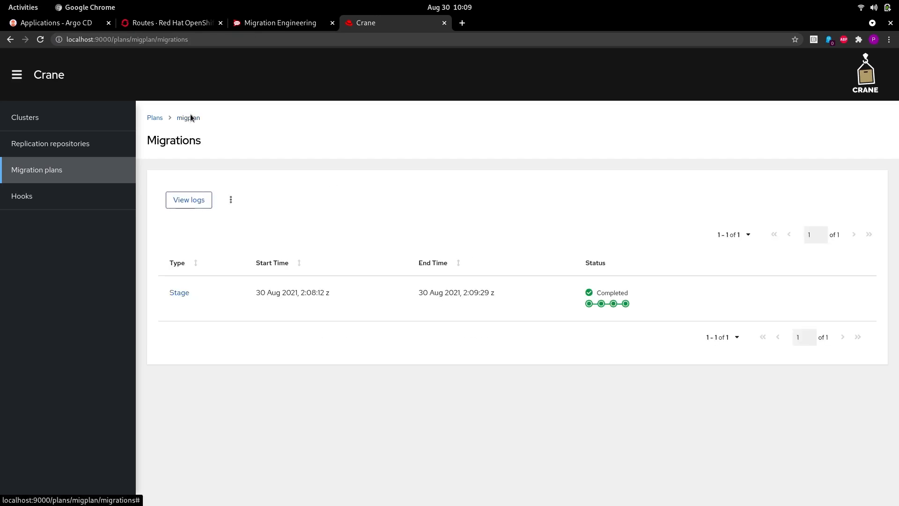
Step: Verify rocket-chat-target has no services or pods, only rocketchat-data-claim Bound at 10 GiB
key("ctrl+2")
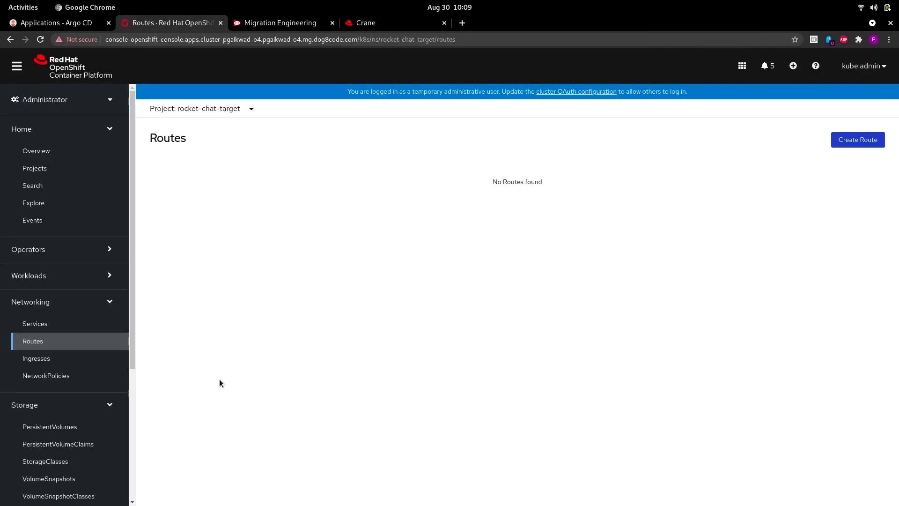
left_click(91, 324)
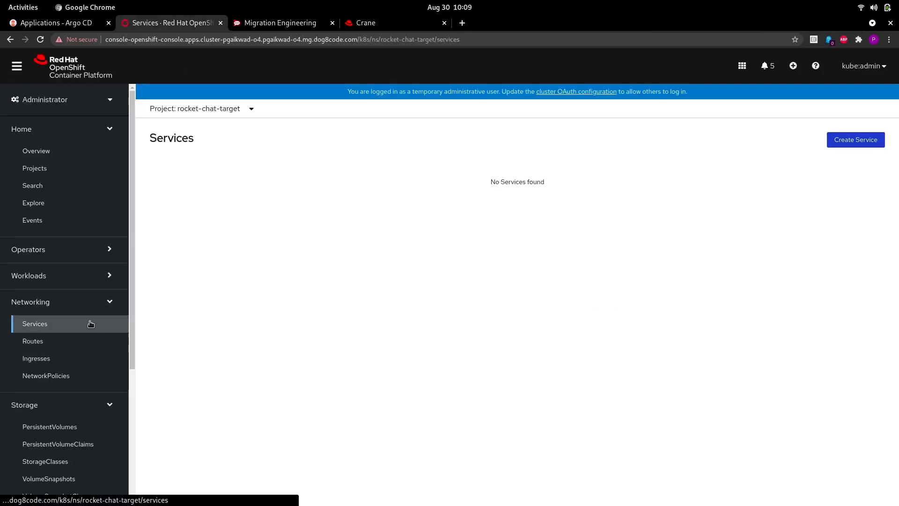
left_click(84, 277)
left_click(78, 298)
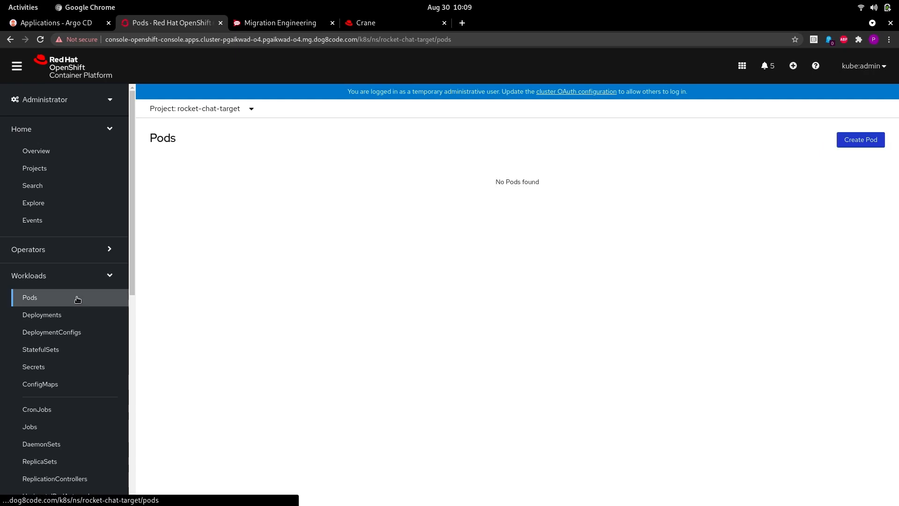
scroll(81, 255, "down", 8)
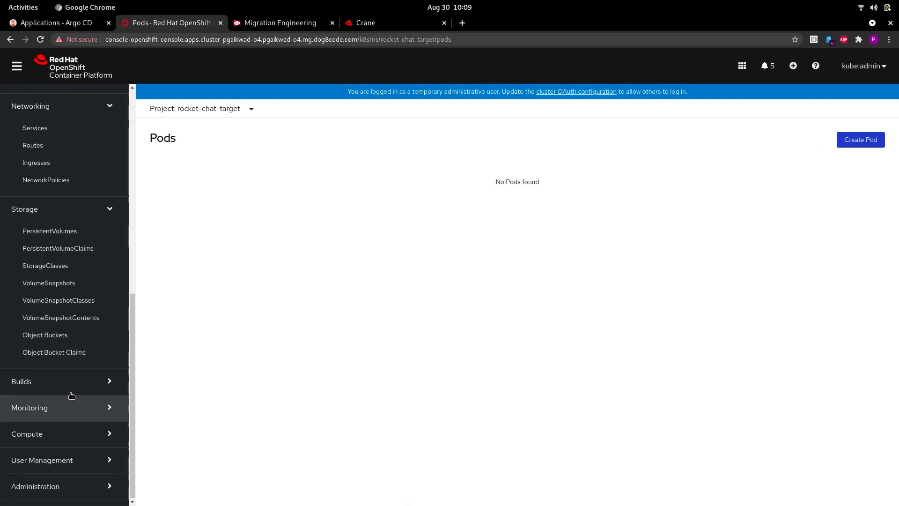
left_click(71, 389)
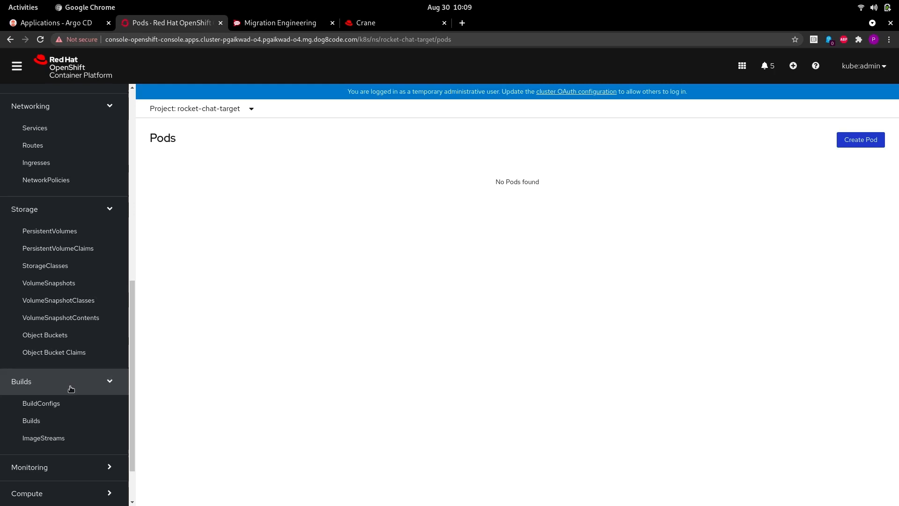
left_click(78, 245)
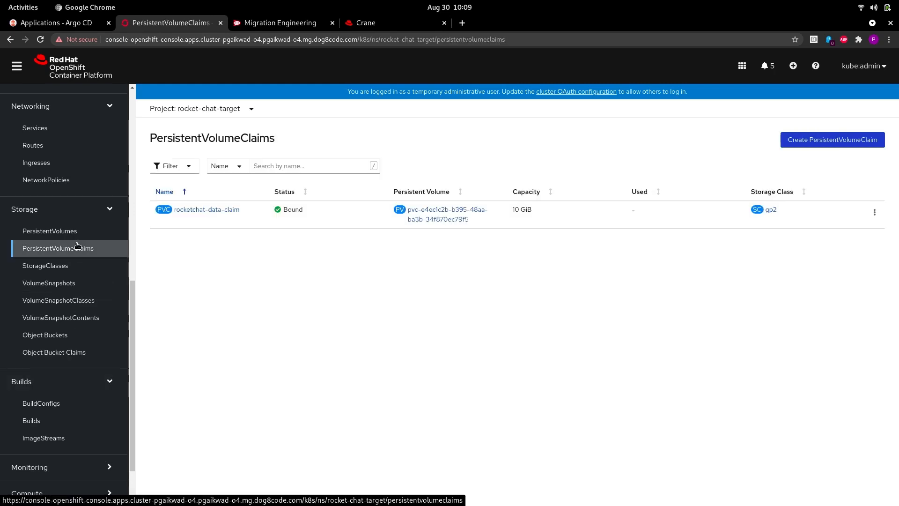
triple_click(171, 206)
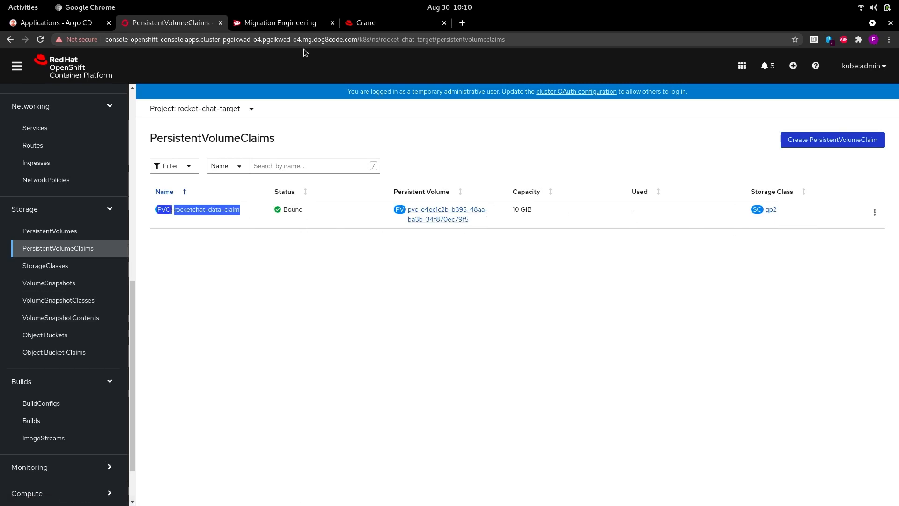
Step: Start a new Argo CD application named rocket-chat-target
left_click(80, 27)
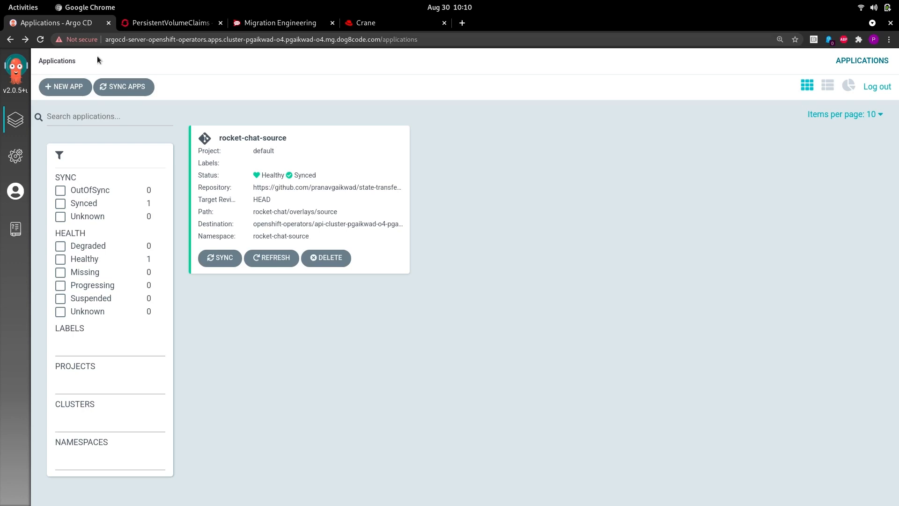
left_click(70, 91)
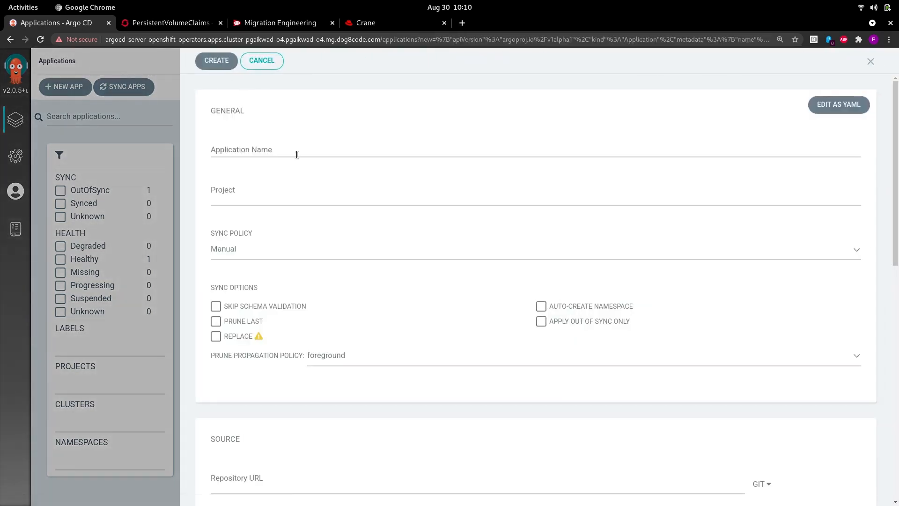
left_click(296, 153)
type("rocket-cj")
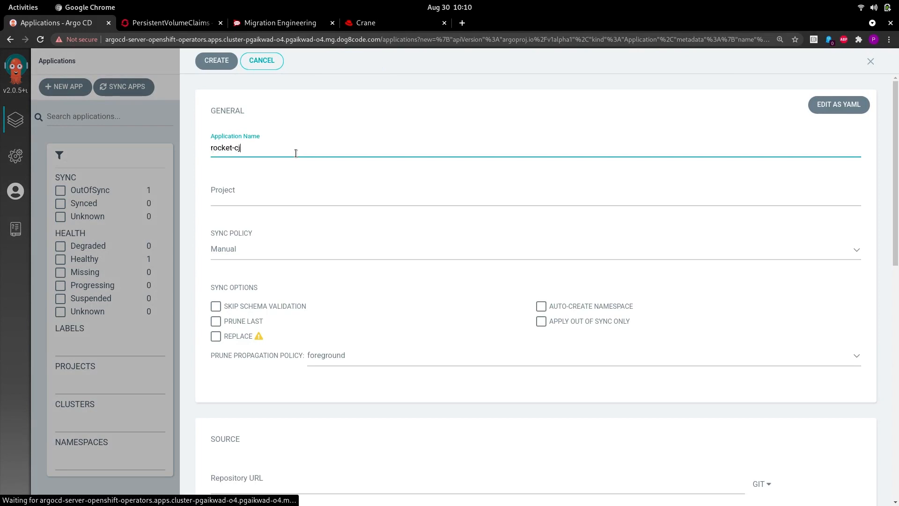
key("BackSpace")
type("hat-target")
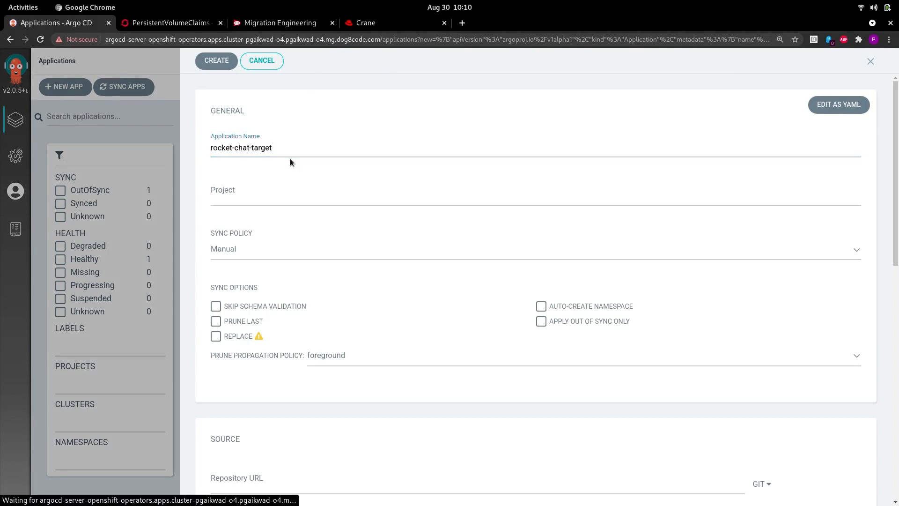
Step: Assign it to the default project, skip schema validation, fill in the source and create it
left_click(274, 199)
left_click(271, 211)
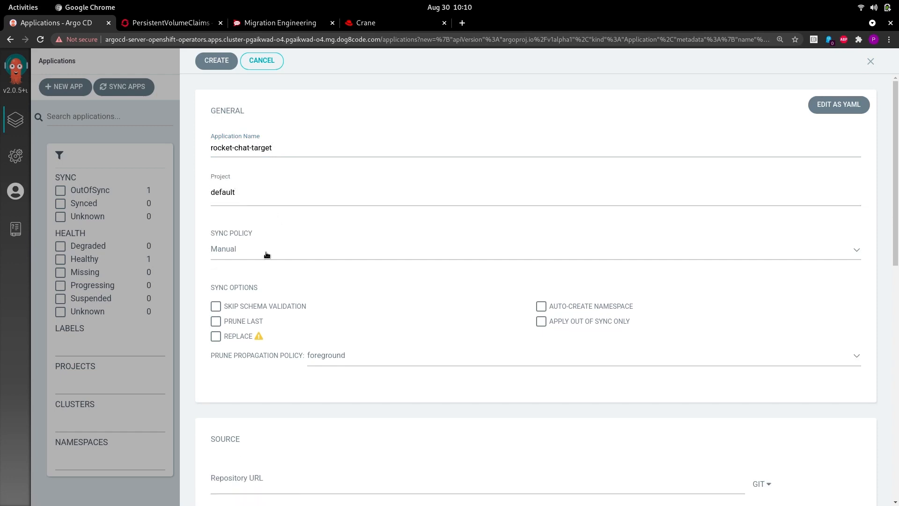
left_click(265, 306)
scroll(329, 311, "down", 4)
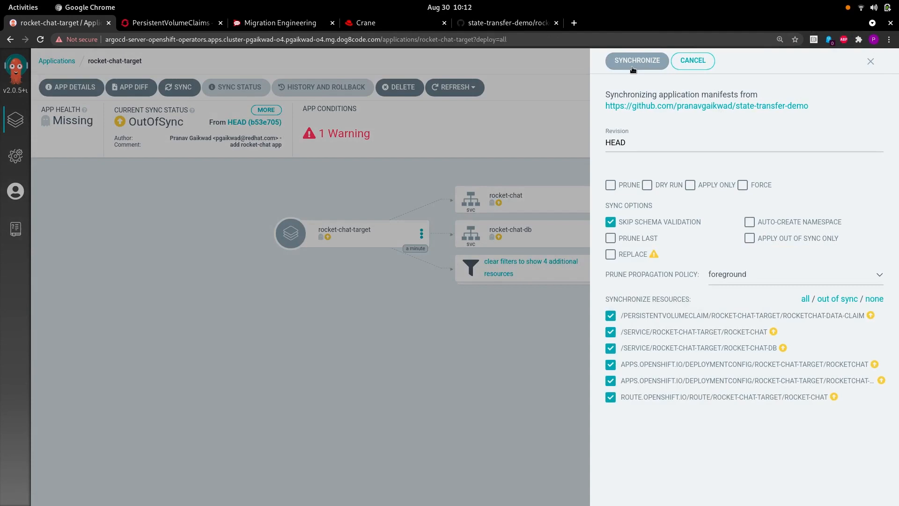
left_click(632, 61)
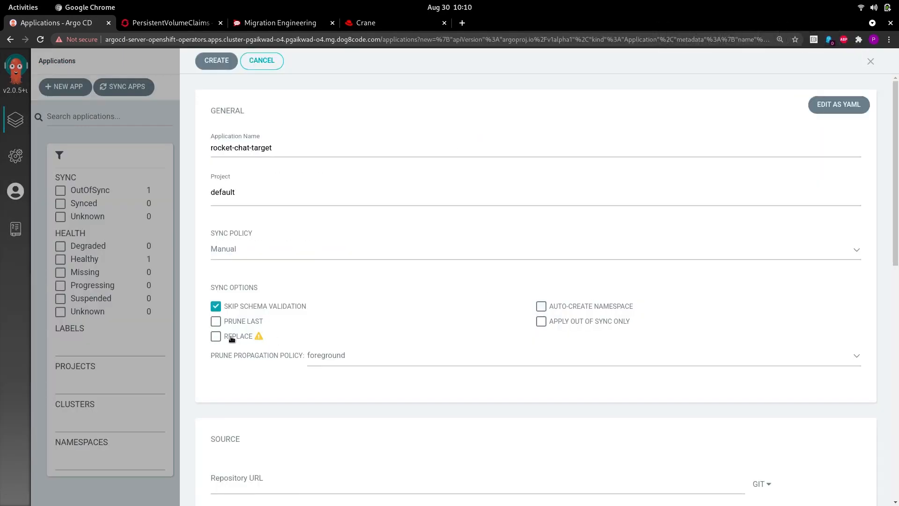
scroll(375, 370, "down", 4)
left_click(330, 311)
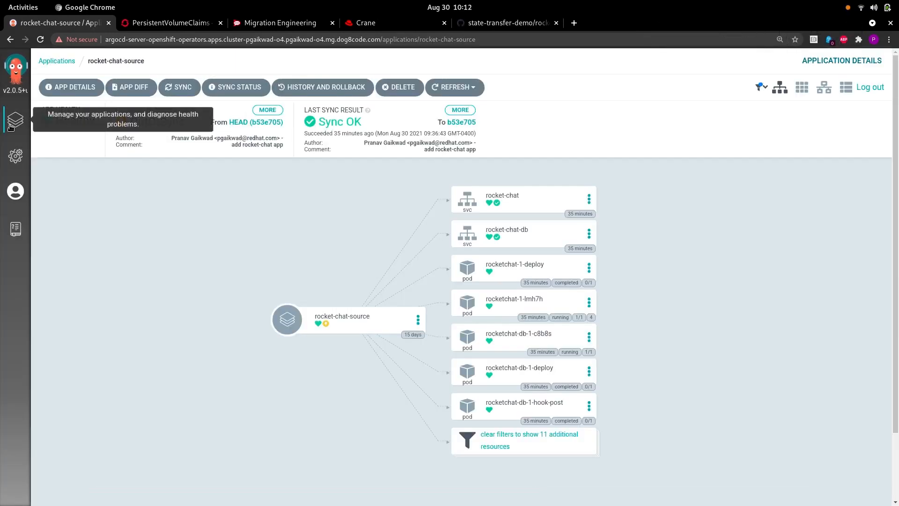
left_click(16, 123)
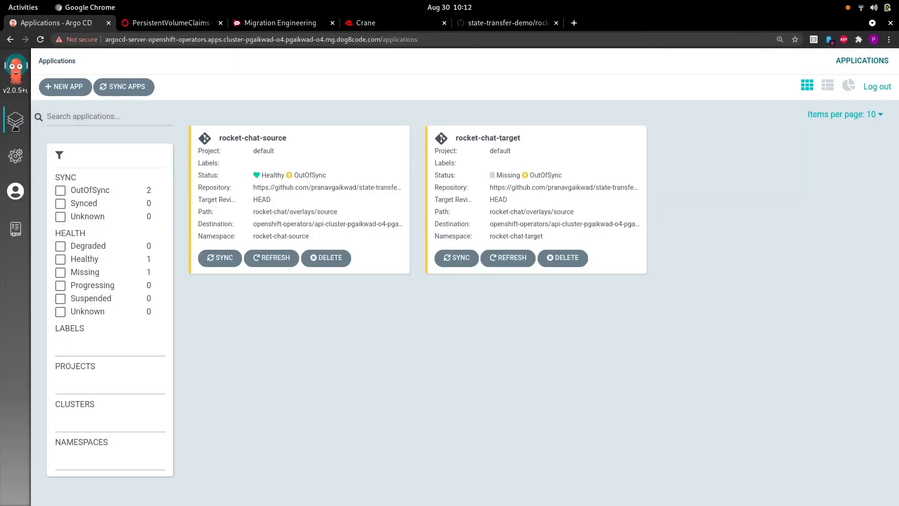
Step: Synchronize rocket-chat-target from its details page and return to the applications list
left_click(496, 156)
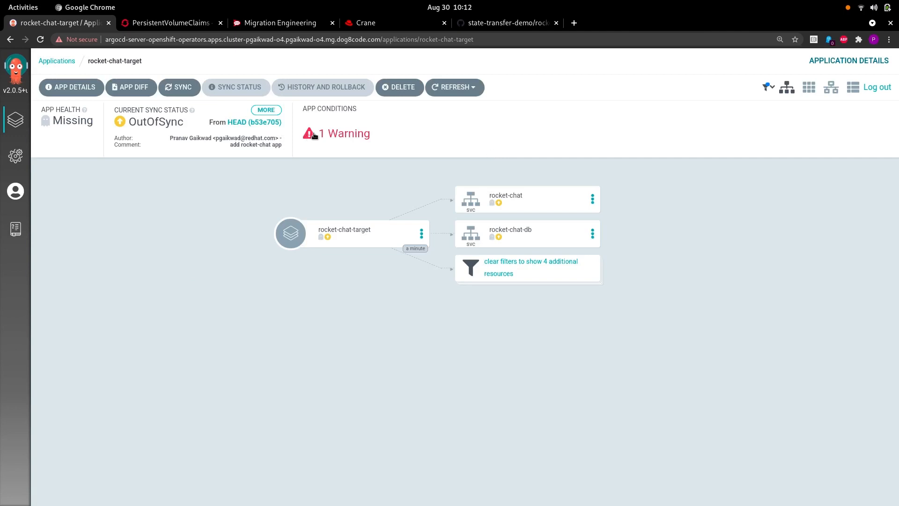
left_click(183, 91)
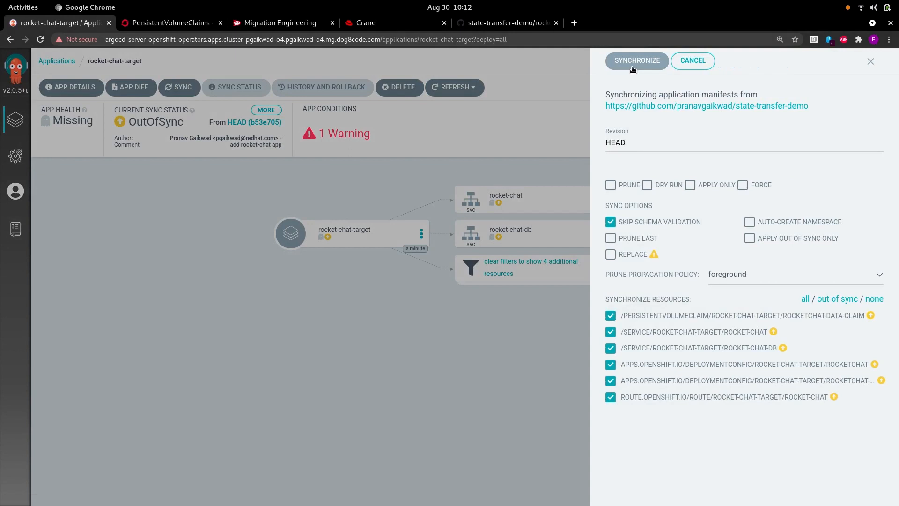
left_click(633, 66)
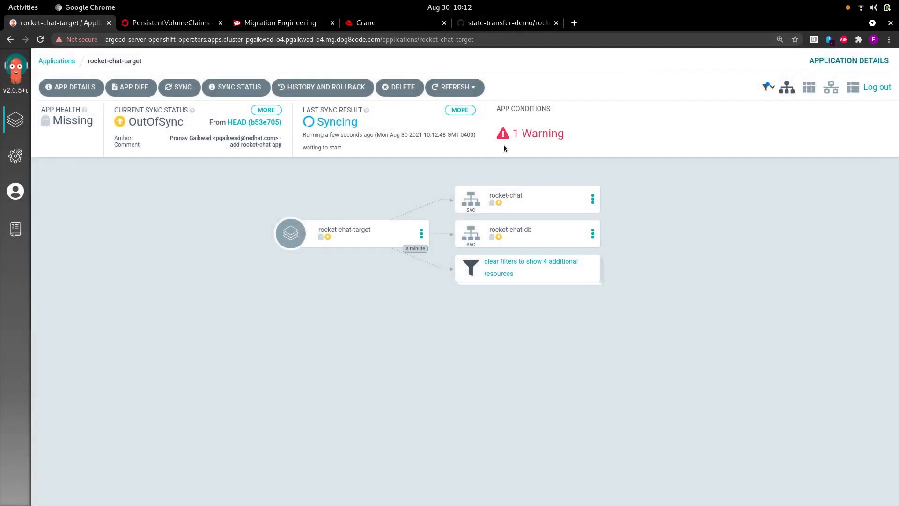
left_click(16, 120)
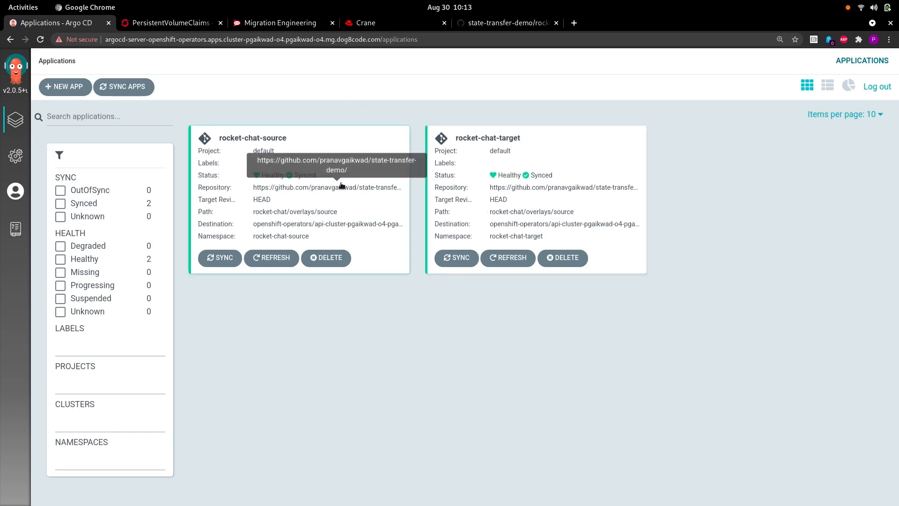
Step: In the OpenShift console, check the rocket-chat-target pods and deployments
left_click(189, 22)
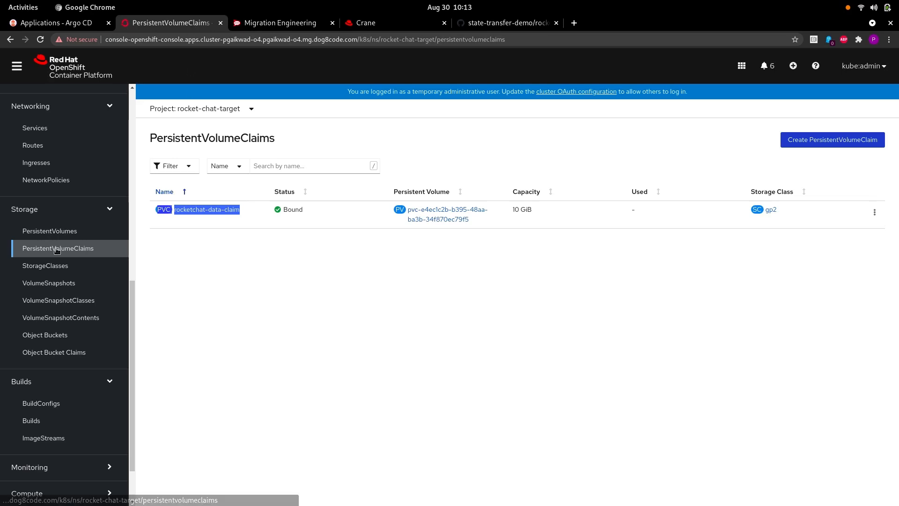
scroll(67, 173, "up", 7)
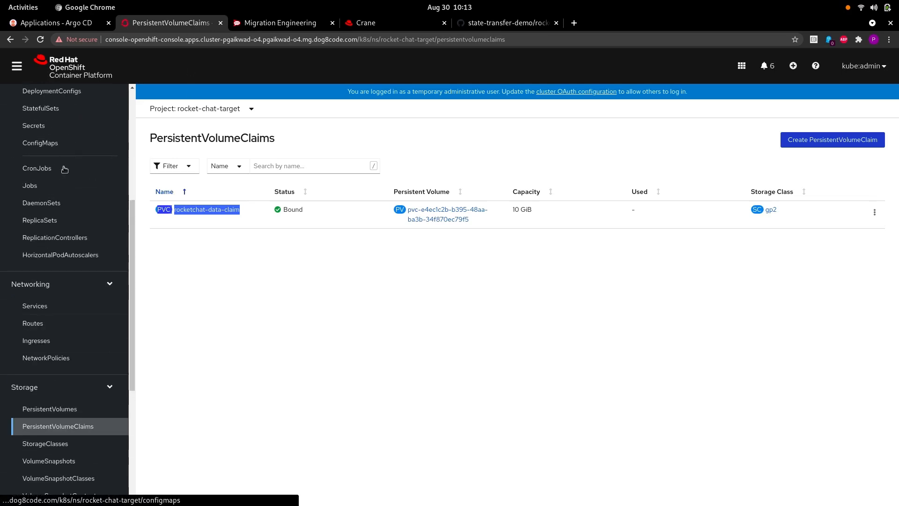
left_click(61, 219)
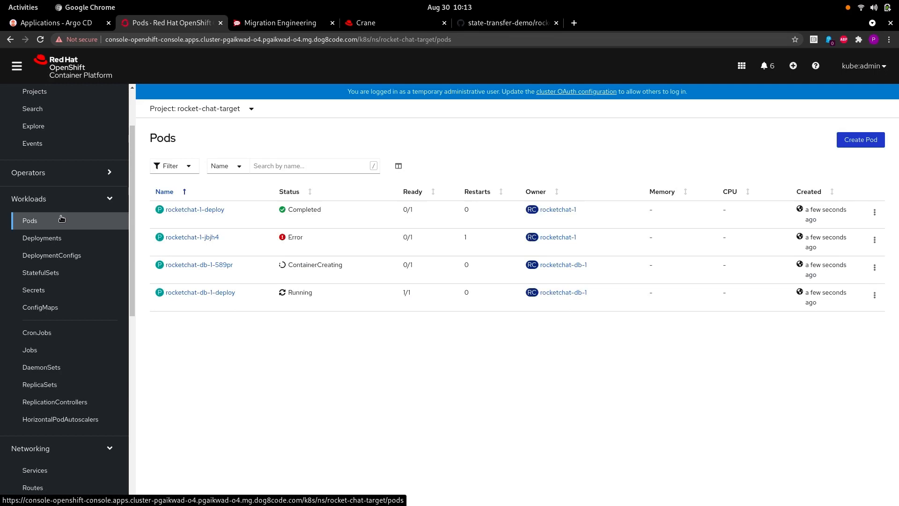
left_click(70, 244)
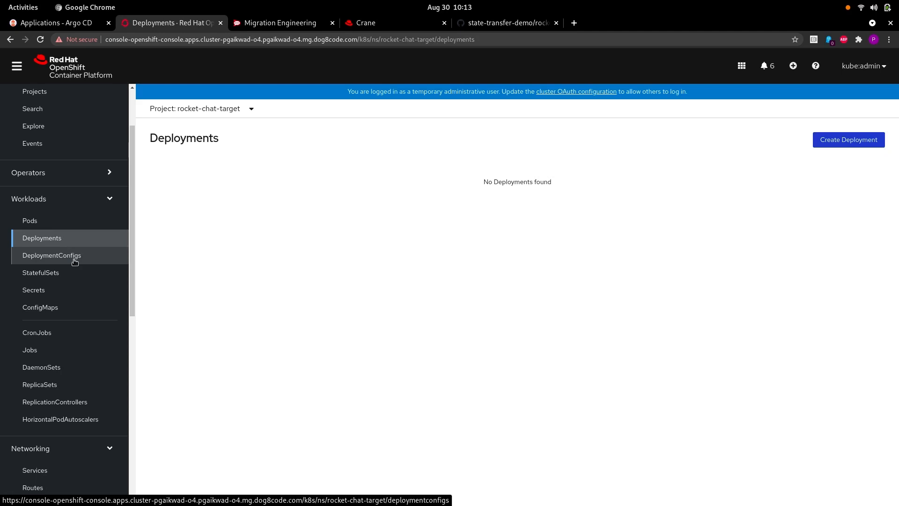
Step: Review the project's services and routes, recheck the pods, and end on the rocket-chat route
scroll(106, 365, "down", 3)
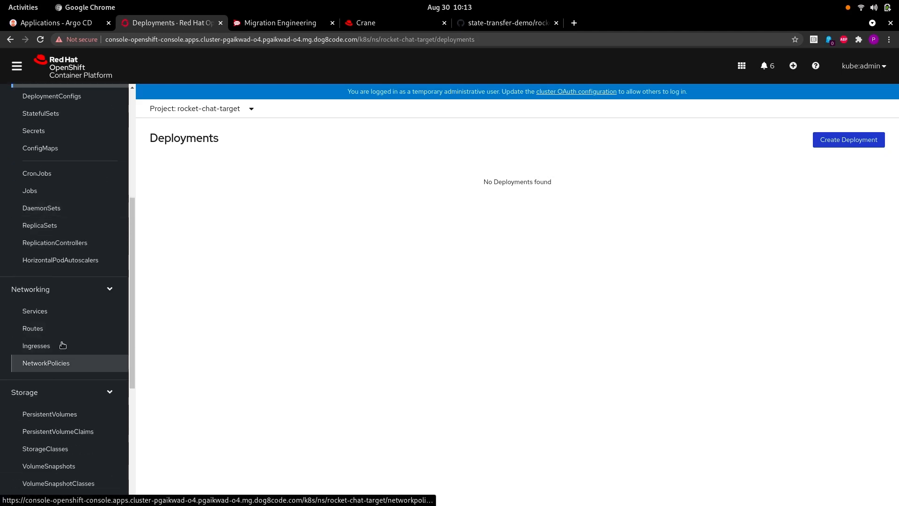
left_click(61, 315)
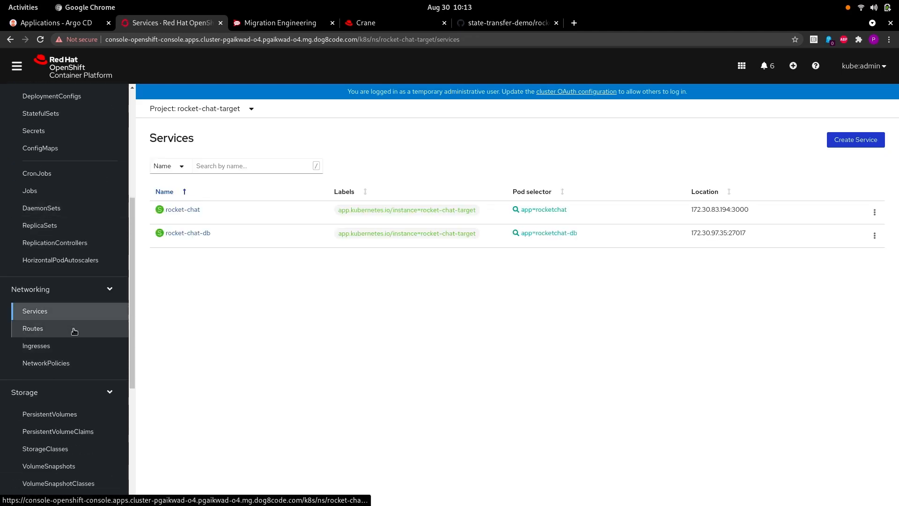
left_click(72, 330)
scroll(73, 331, "up", 5)
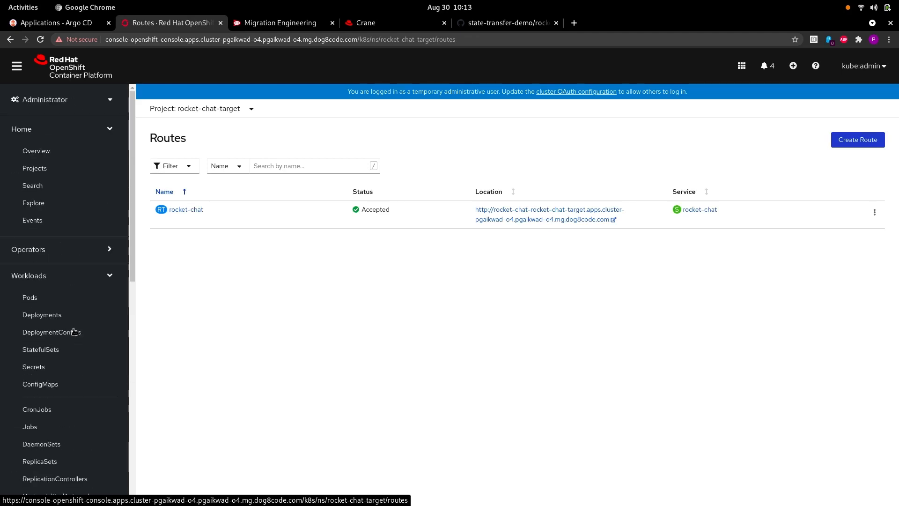
left_click(66, 297)
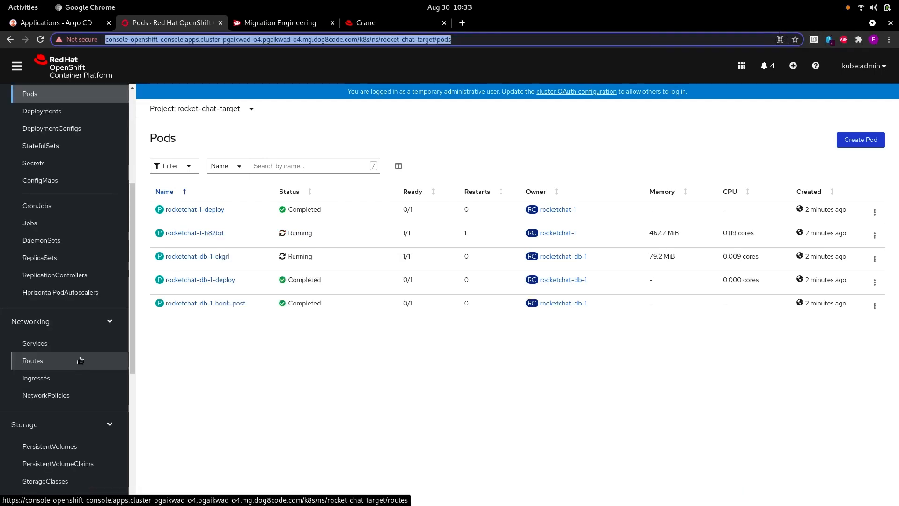
left_click(106, 364)
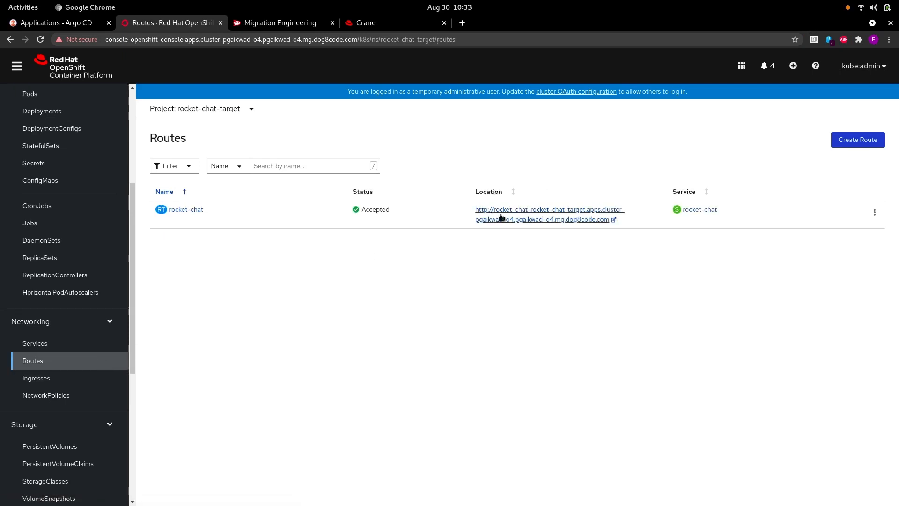
Step: Open the rocket-chat route's address and log in with the account e-mail and password
left_click(501, 215)
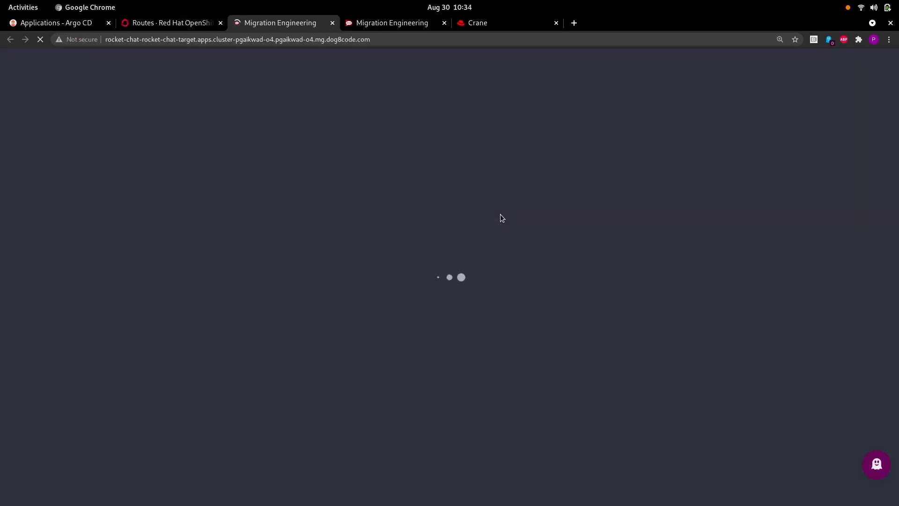
left_click(408, 203)
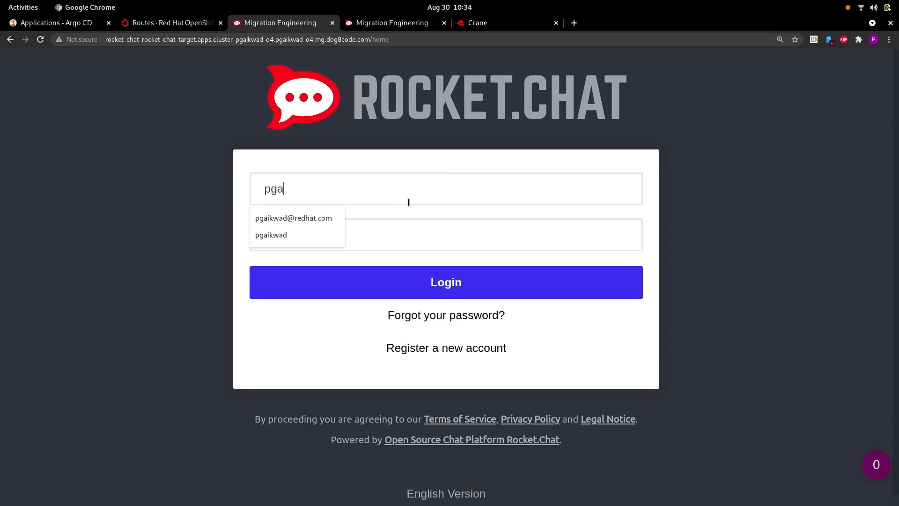
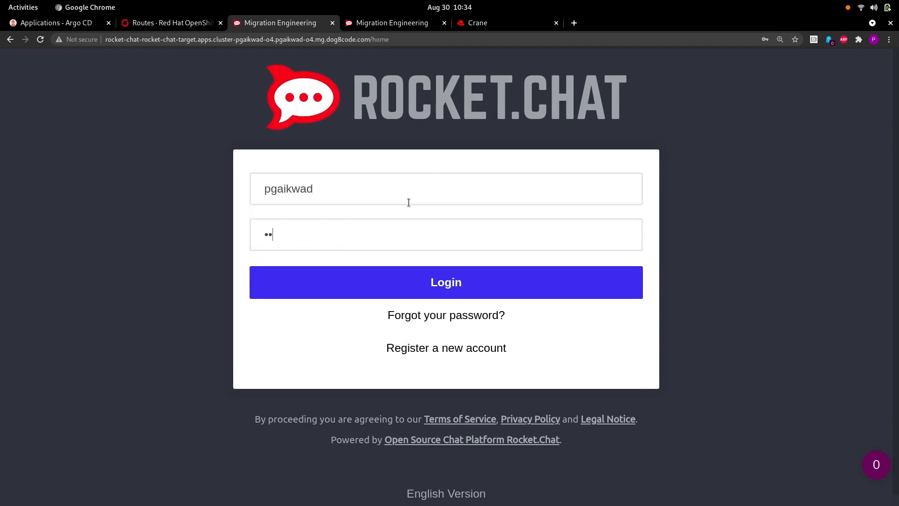
type("••")
left_click(408, 202)
type("@redhat.")
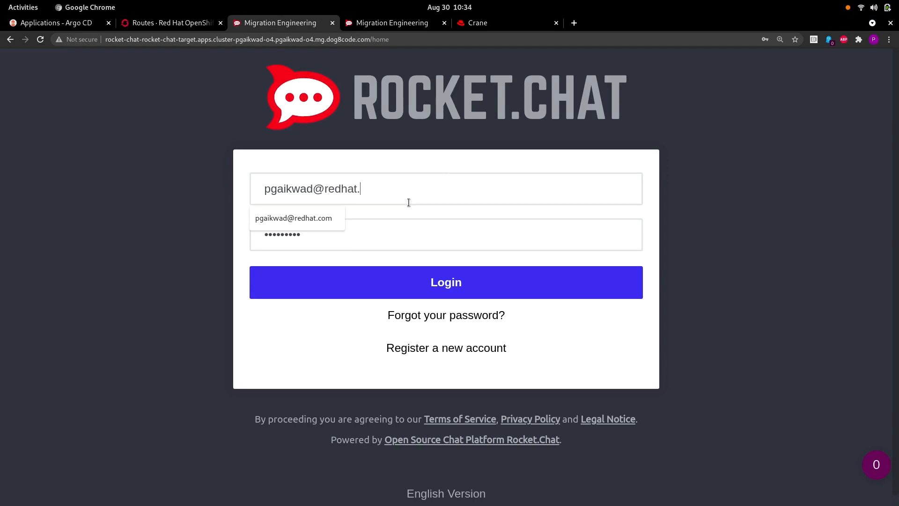
key("Down")
key("Return")
left_click(408, 277)
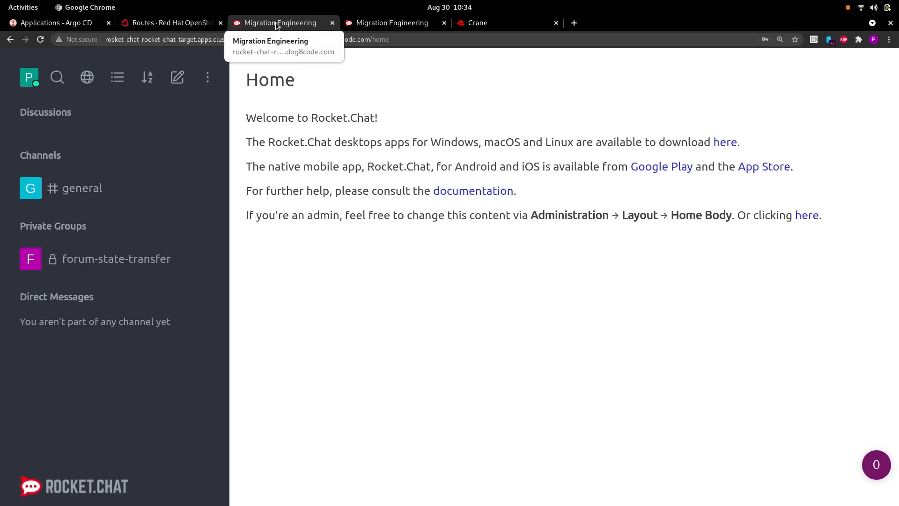
Step: View #general and forum-state-transfer messages, comparing the target and source tab URLs
left_click(145, 195)
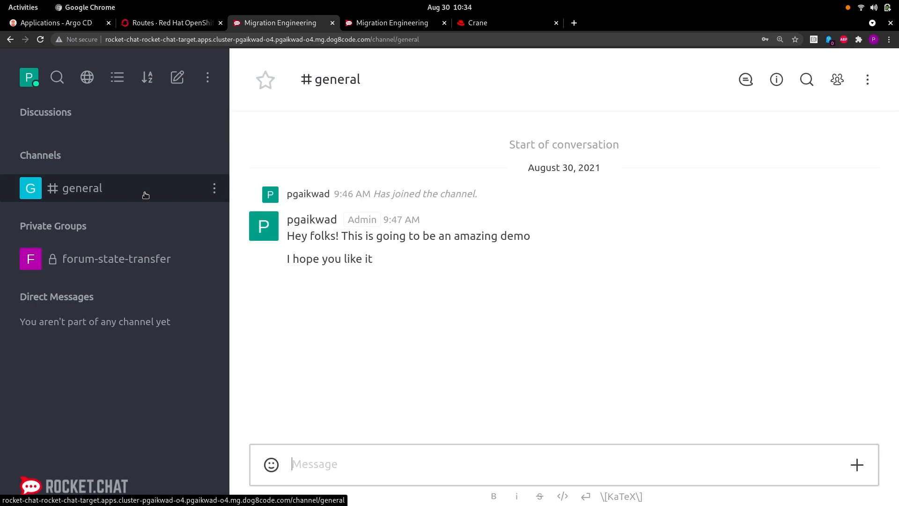
left_click(148, 265)
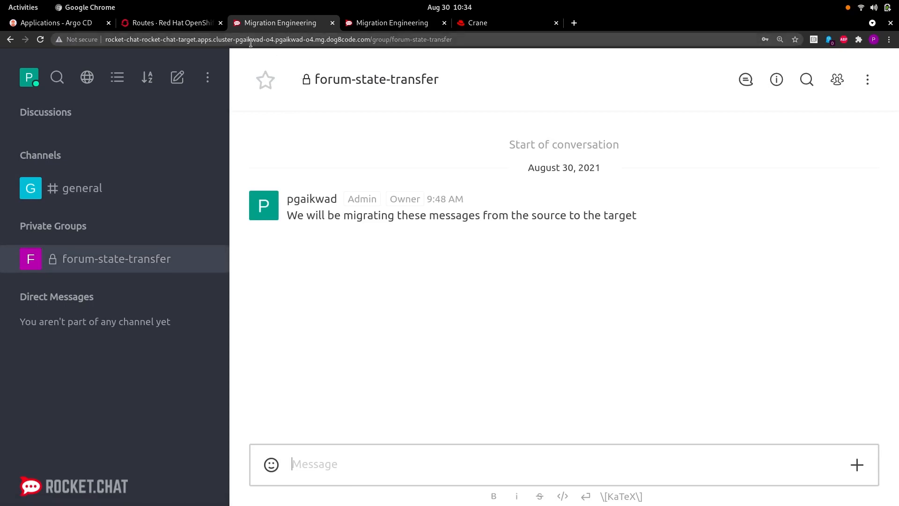
left_click(151, 40)
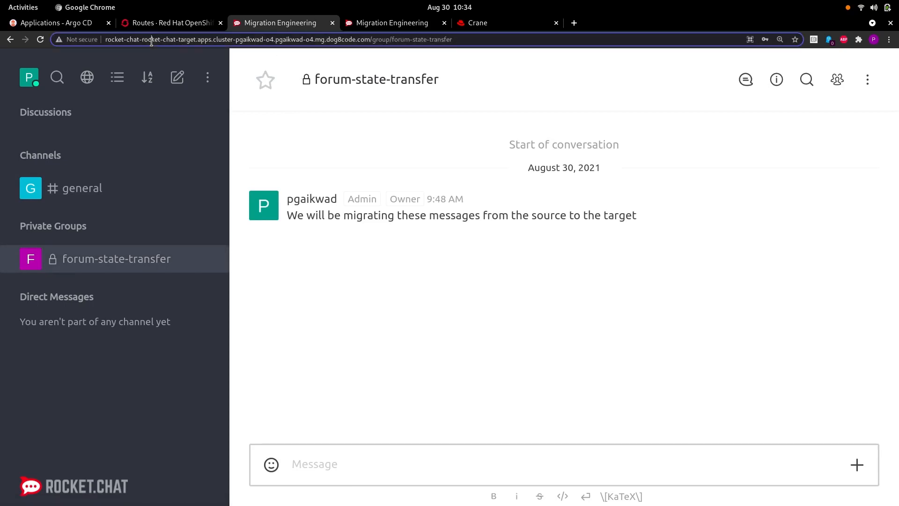
left_click(200, 42)
double_click(187, 39)
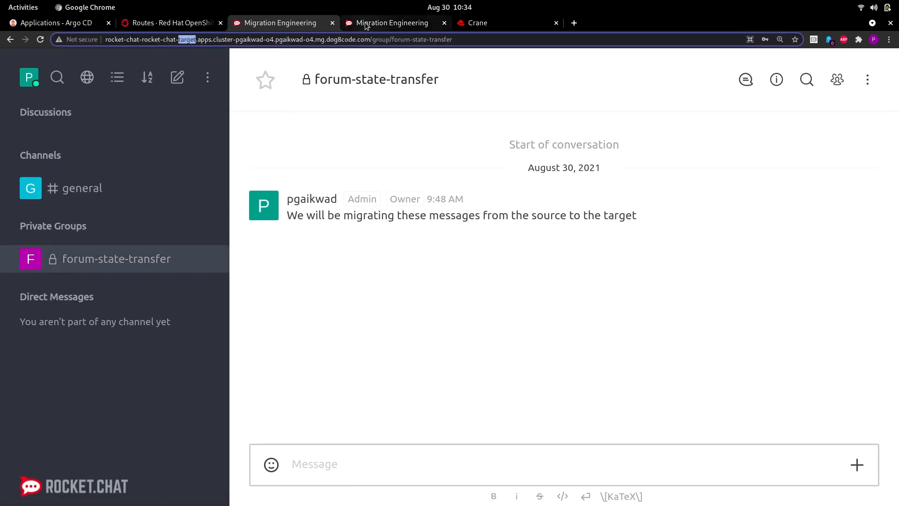
left_click(365, 25)
double_click(187, 39)
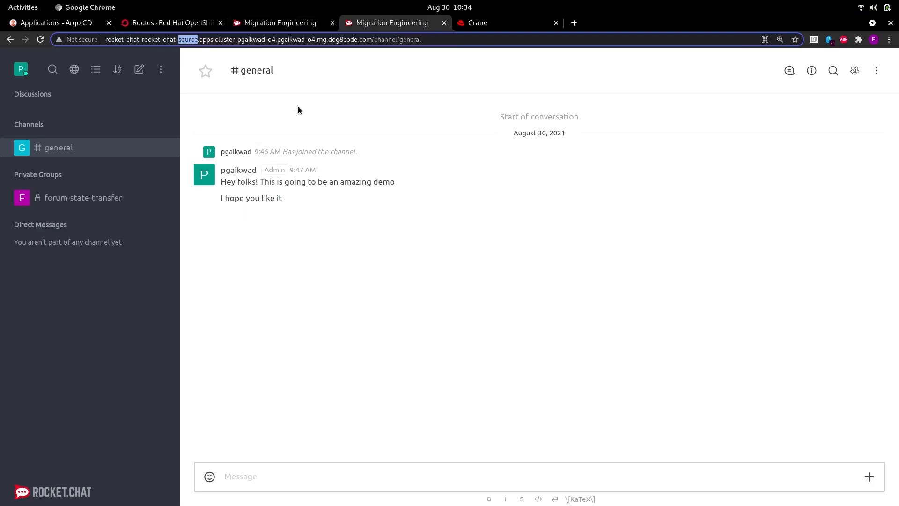
left_click(293, 24)
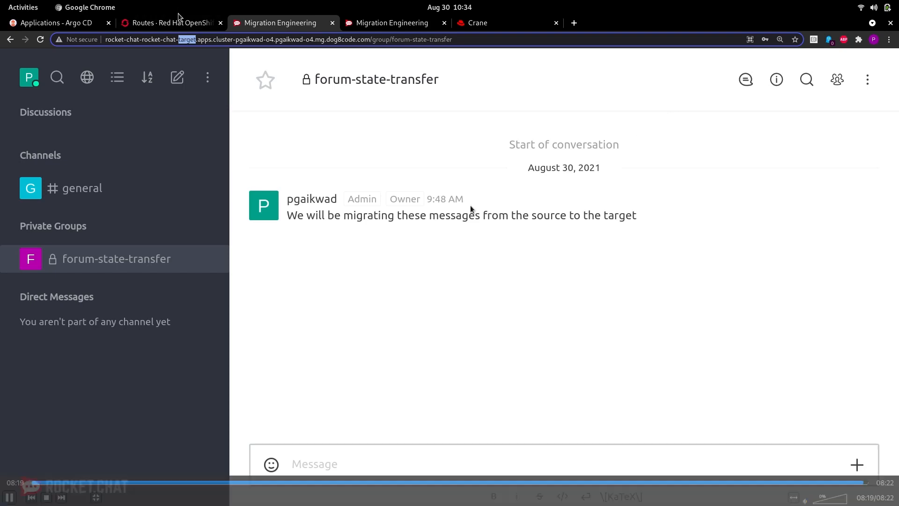
left_click(10, 499)
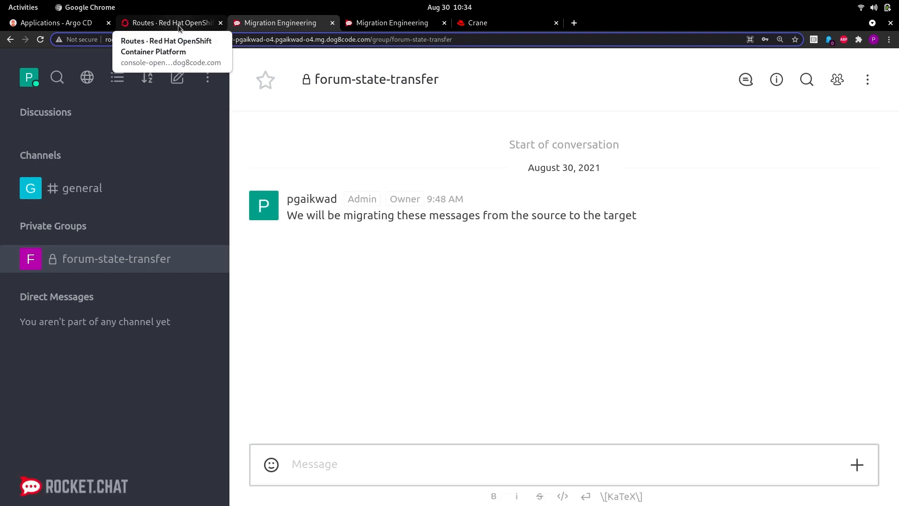